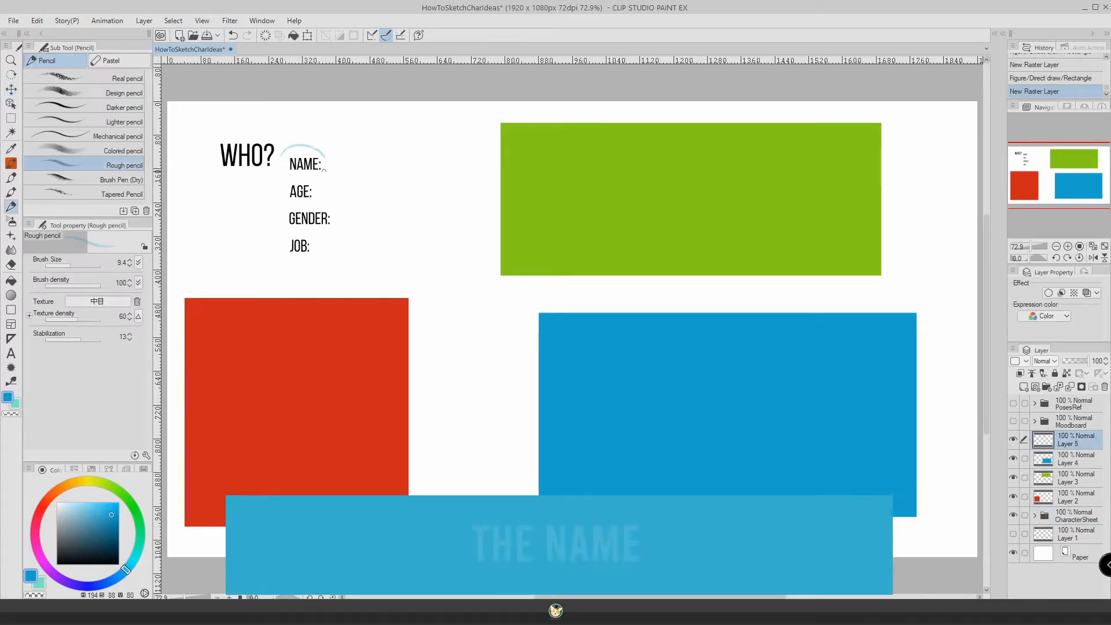
On a new layer with the Rough pencil, circle the NAME label in blue and handwrite two example names and an ellipsis beside it.
left_click_drag(324, 170, 313, 149)
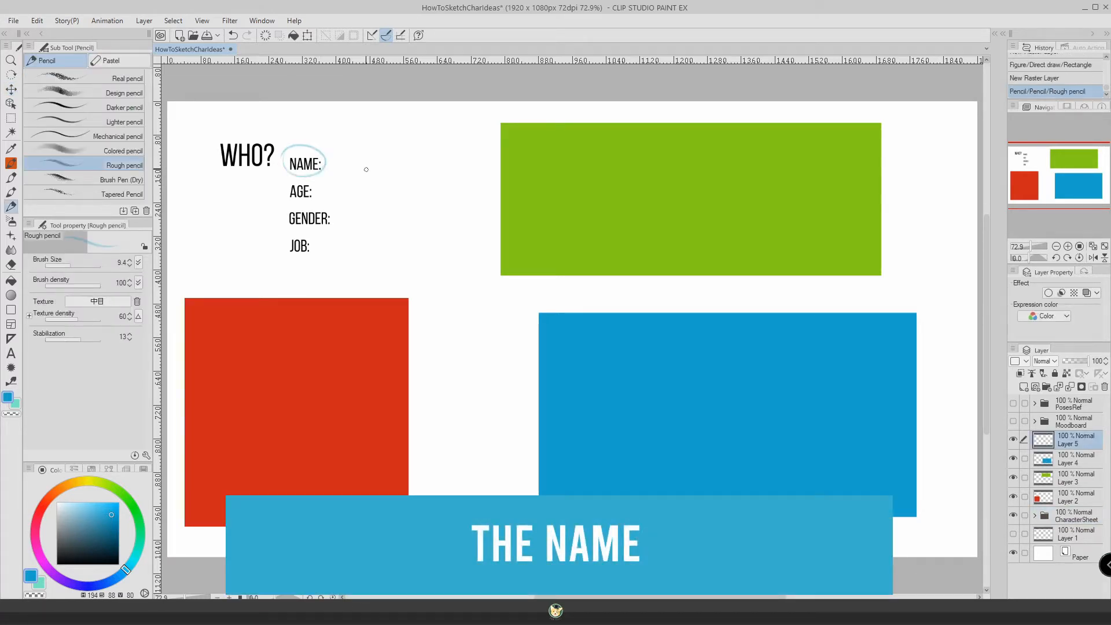
mouse_move(302, 144)
left_mouse_down()
mouse_move(293, 181)
mouse_move(302, 136)
mouse_move(316, 182)
left_mouse_up()
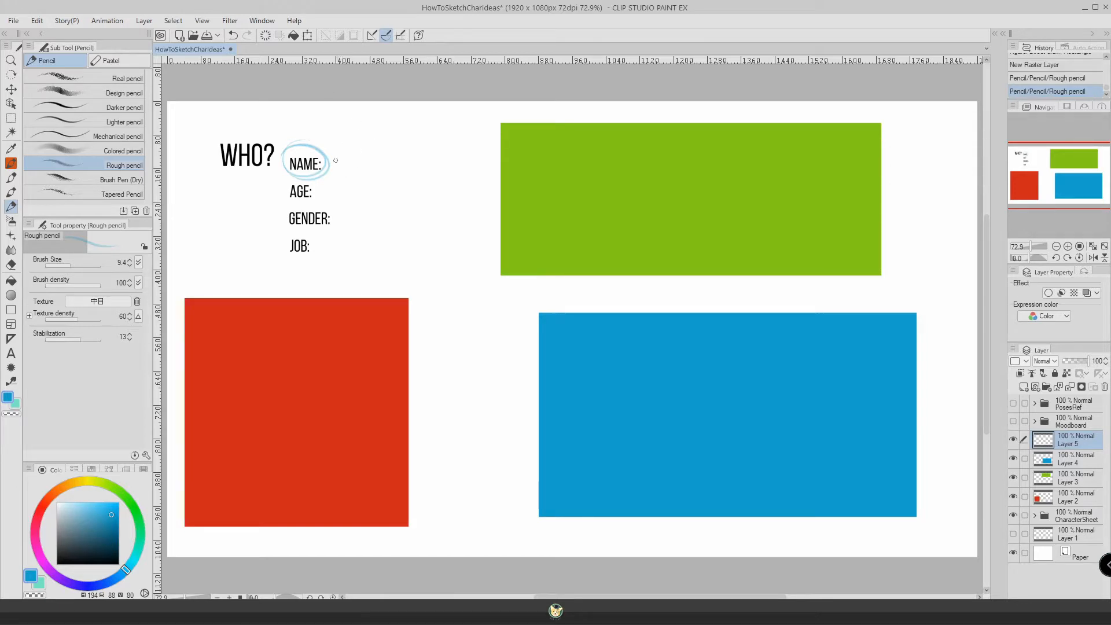
mouse_move(334, 166)
left_mouse_down()
mouse_move(344, 156)
mouse_move(353, 168)
mouse_move(407, 165)
left_mouse_up()
left_click(422, 170)
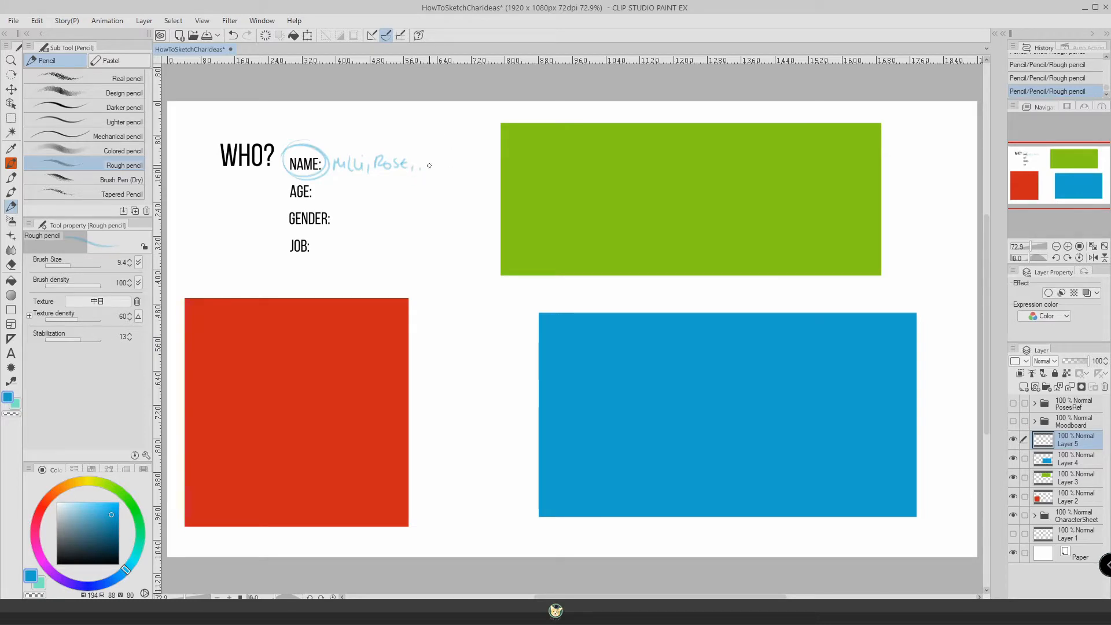
left_click(429, 167)
left_click(438, 167)
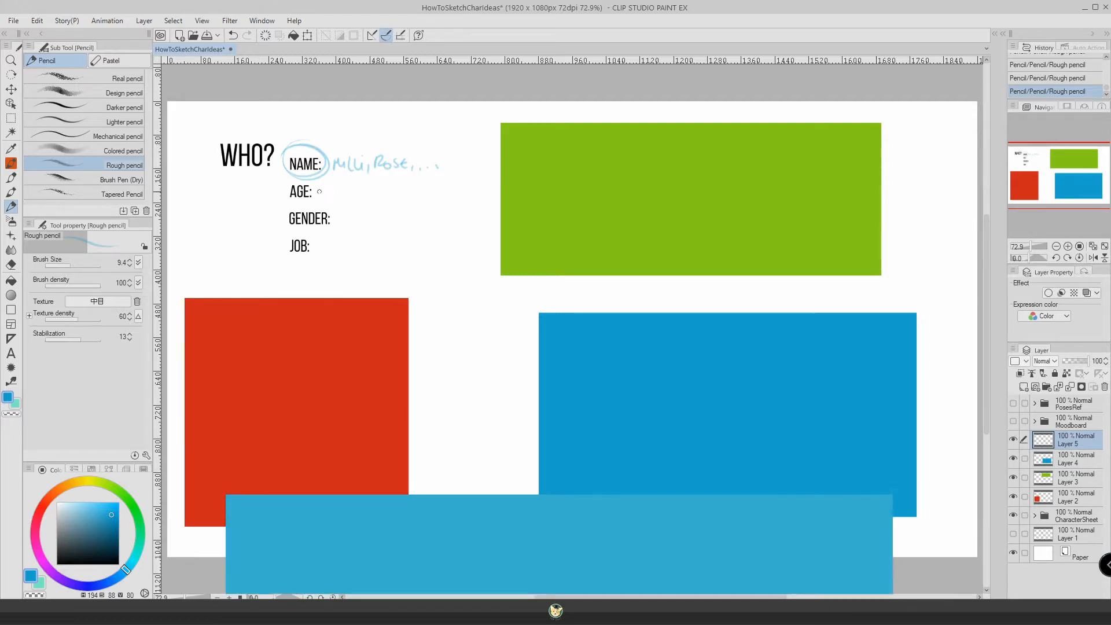
Circle the AGE label, handwrite CHILD, TEEN, ADULT and OLD beside it, and scribble over CHILD and TEEN.
left_click_drag(318, 187, 316, 184)
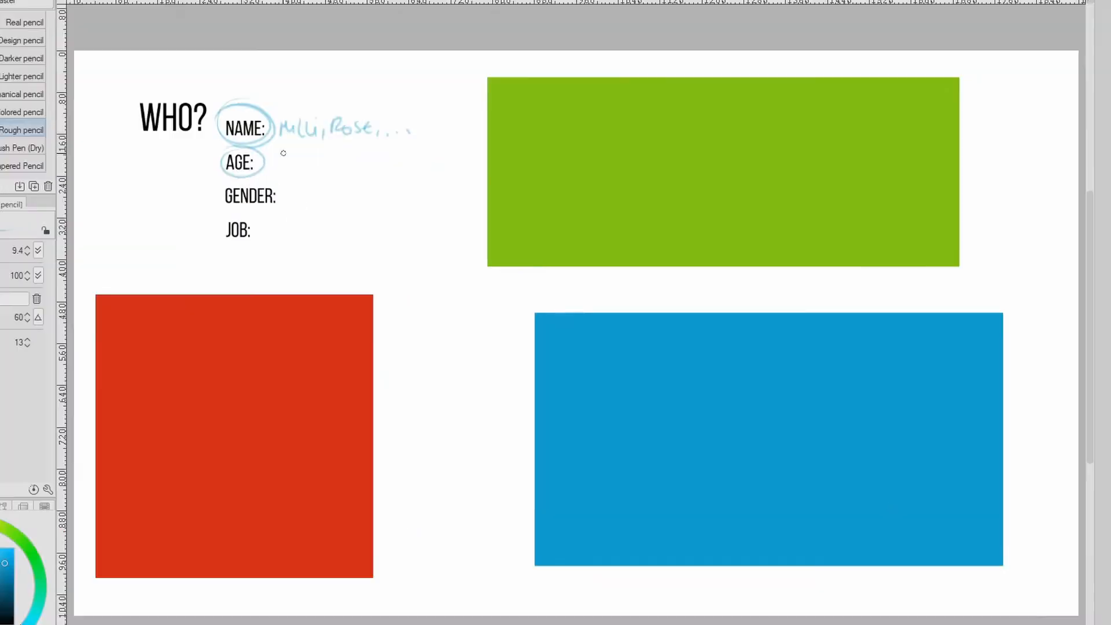
left_click_drag(334, 185, 349, 189)
mouse_move(300, 160)
left_mouse_down()
mouse_move(319, 158)
mouse_move(292, 173)
mouse_move(388, 160)
left_mouse_up()
left_click_drag(388, 160, 396, 156)
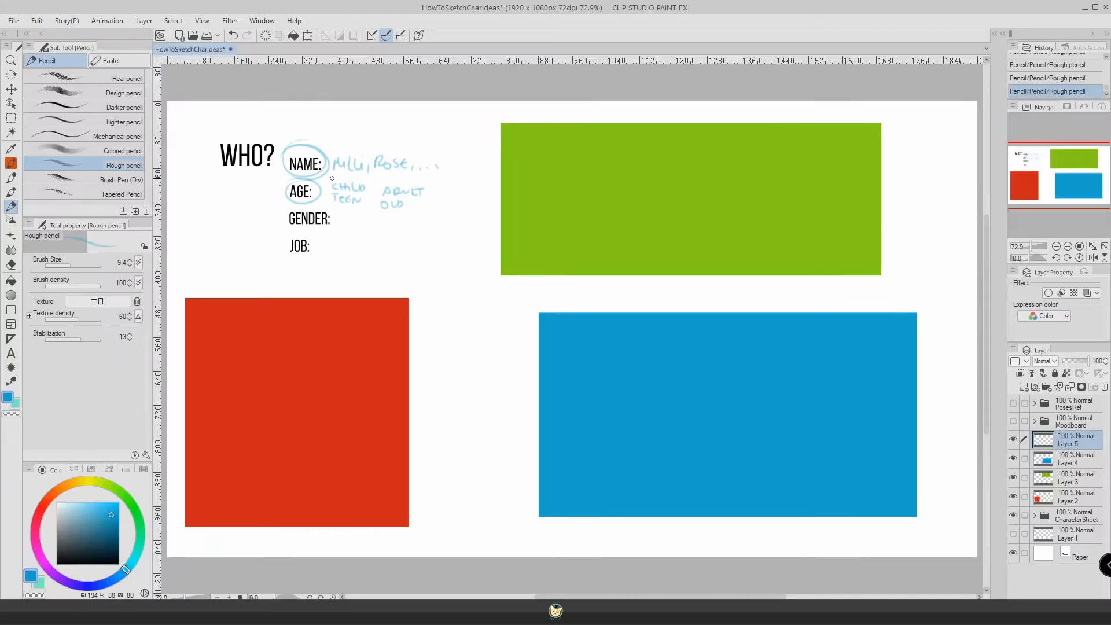
mouse_move(334, 177)
left_mouse_down()
mouse_move(427, 185)
mouse_move(397, 222)
mouse_move(343, 215)
mouse_move(335, 178)
left_mouse_up()
mouse_move(339, 183)
left_mouse_down()
mouse_move(369, 189)
mouse_move(346, 177)
left_mouse_up()
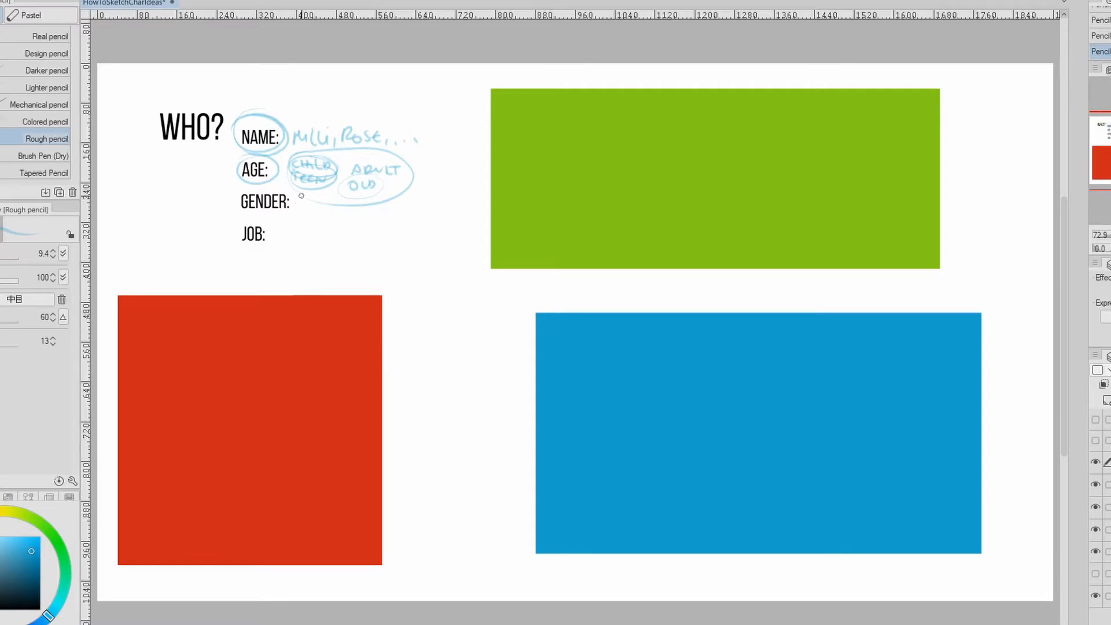
Handwrite F beside the GENDER label and WARRIOR beside the JOB label.
left_click_drag(302, 197, 302, 208)
left_click_drag(300, 197, 310, 202)
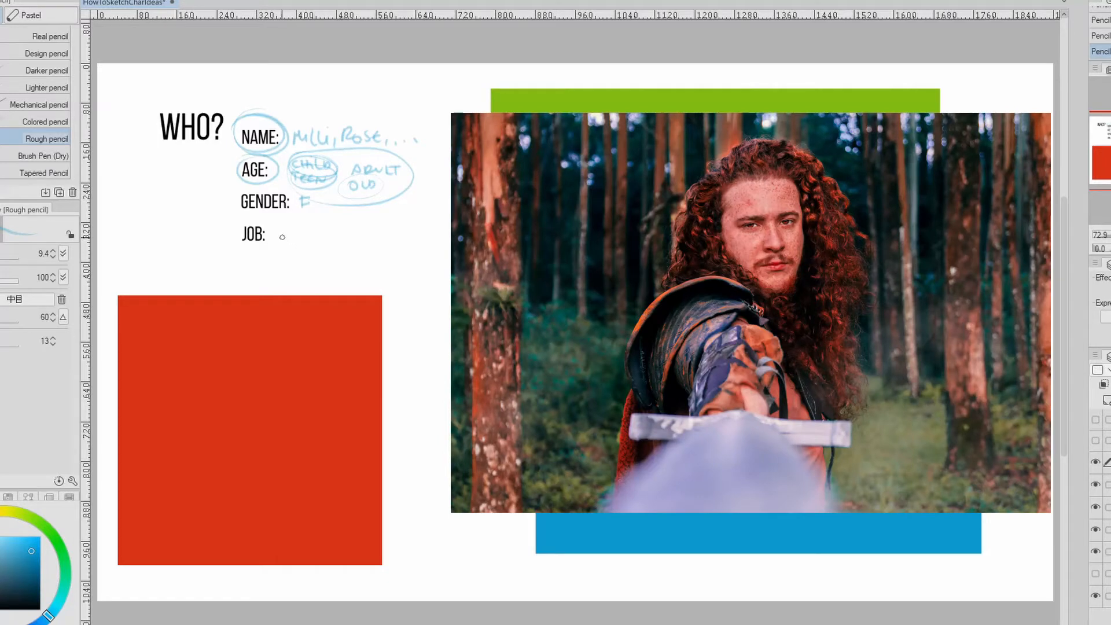
mouse_move(272, 230)
left_mouse_down()
mouse_move(278, 241)
mouse_move(348, 235)
left_mouse_up()
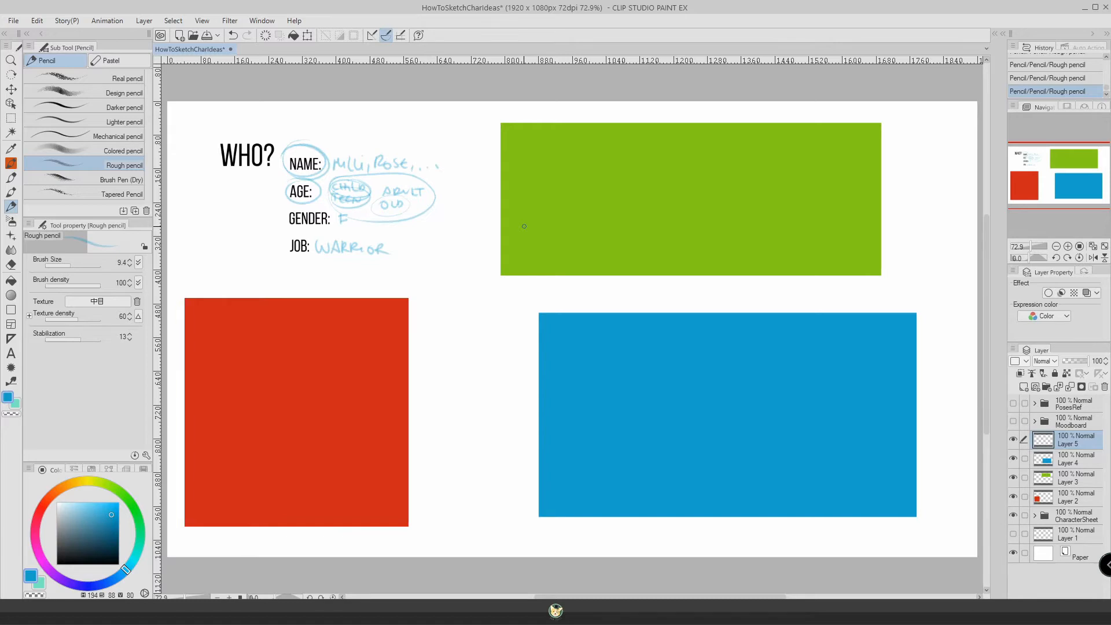
Hide the red rectangle covering the WHAT? section, then underline LIKES and handwrite SPEARS beside it.
left_click(1013, 496)
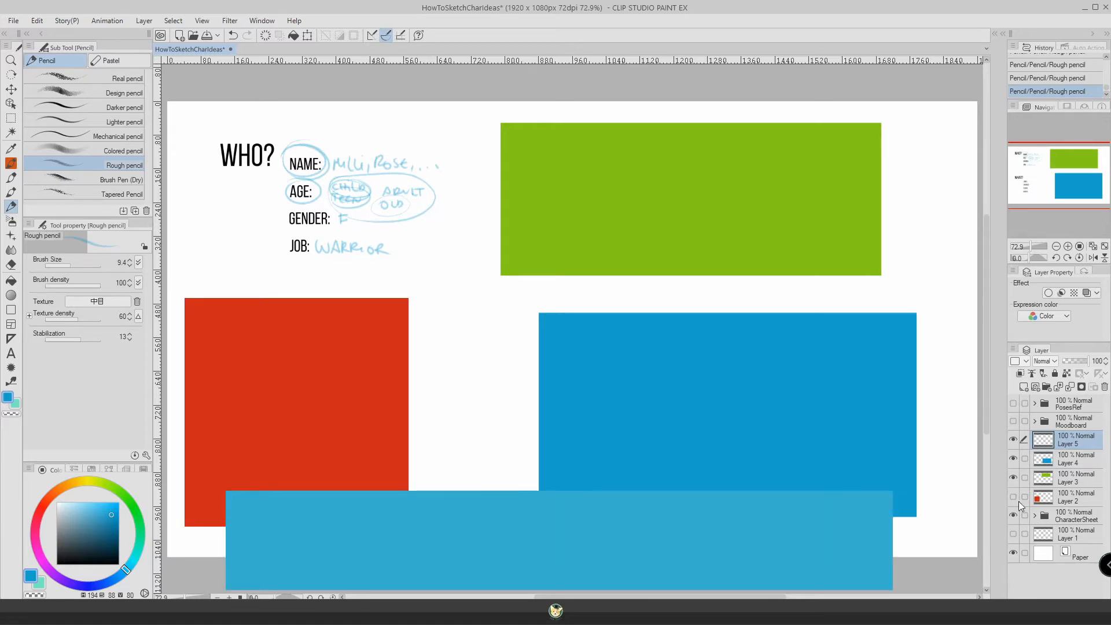
left_click_drag(288, 391, 316, 389)
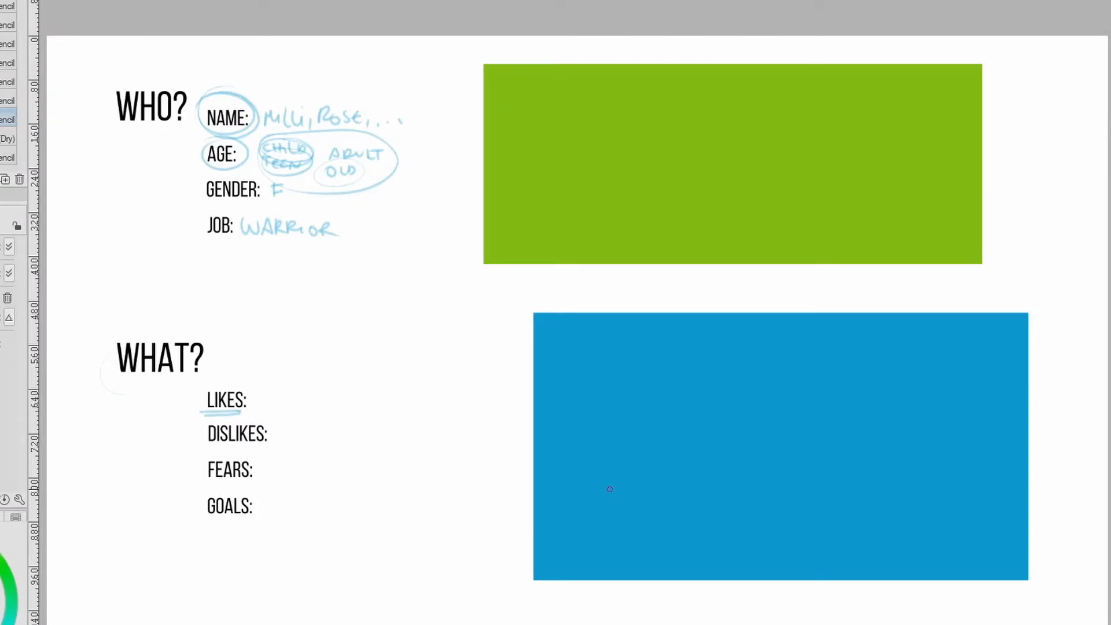
mouse_move(262, 394)
left_mouse_down()
mouse_move(257, 408)
mouse_move(320, 396)
mouse_move(318, 408)
left_mouse_up()
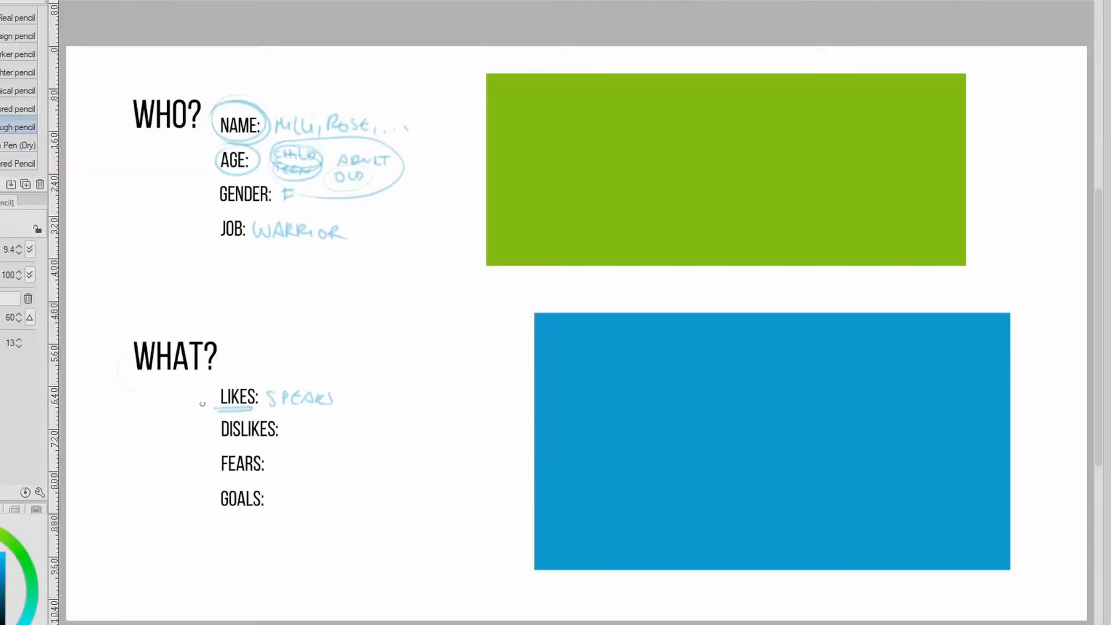
Circle the LIKES and DISLIKES labels loosely and underline FEARS and GOALS in the WHAT? section.
mouse_move(207, 386)
left_mouse_down()
mouse_move(251, 412)
mouse_move(216, 382)
mouse_move(236, 441)
mouse_move(224, 428)
mouse_move(276, 417)
mouse_move(232, 442)
left_mouse_up()
left_click_drag(258, 478, 209, 480)
left_click_drag(266, 516, 222, 516)
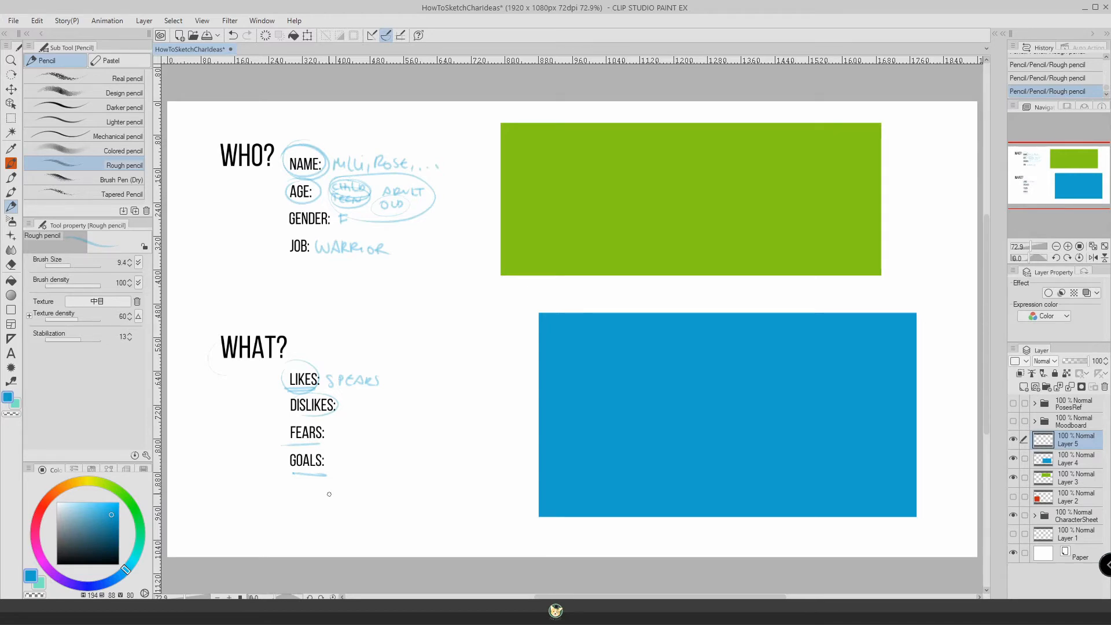
Hide the green rectangle covering the WHERE? section, then underline ARE THEY and handwrite SCANDINAVIA beside it.
left_click(1014, 478)
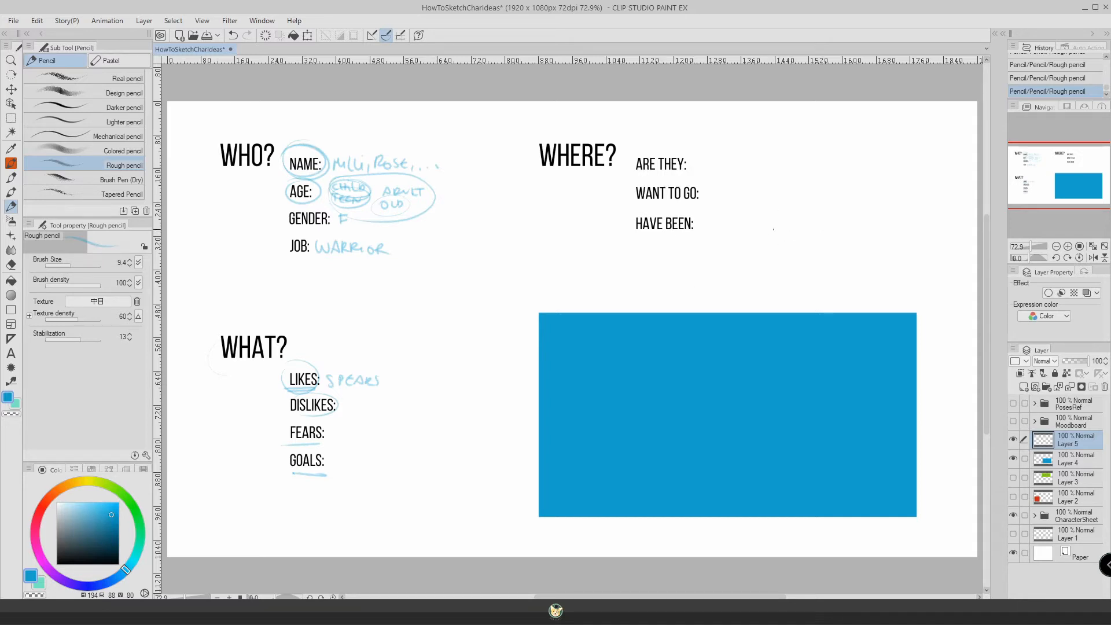
left_click_drag(684, 173, 635, 173)
left_click_drag(702, 157, 695, 167)
mouse_move(711, 159)
left_mouse_down()
mouse_move(755, 173)
mouse_move(770, 164)
left_mouse_up()
left_click_drag(773, 163, 777, 169)
left_click_drag(779, 170, 785, 170)
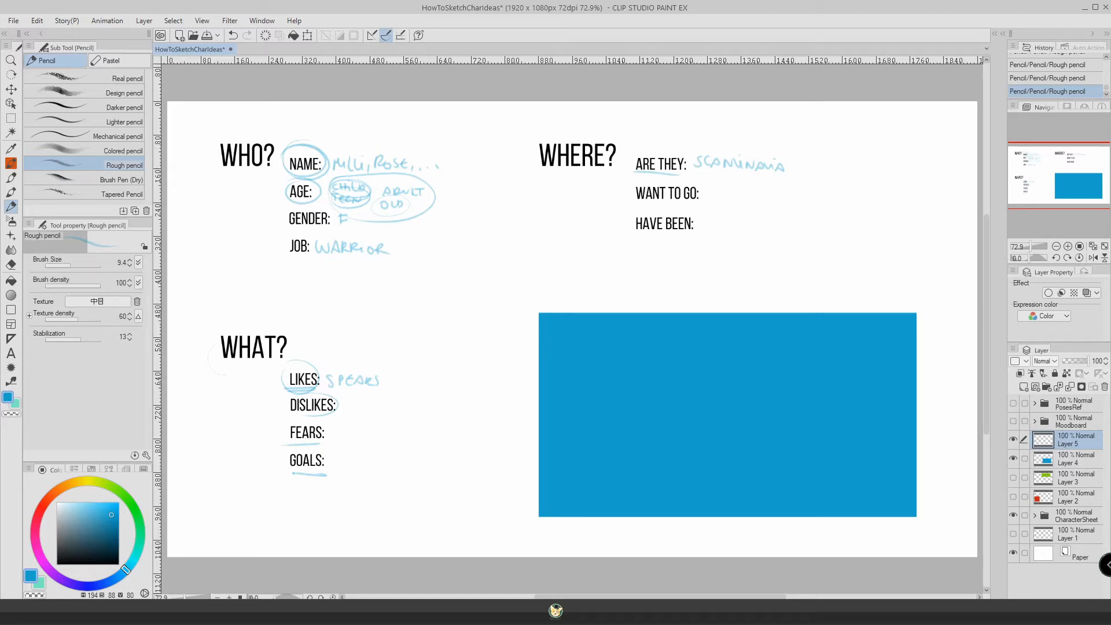
Add (VIKING) in handwriting after SCANDINAVIA and underline the ARE THEY label a second time.
mouse_move(800, 153)
left_mouse_down()
mouse_move(795, 178)
mouse_move(815, 158)
mouse_move(817, 172)
left_mouse_up()
left_click_drag(822, 162, 821, 171)
left_click_drag(828, 164, 841, 163)
left_click_drag(849, 165, 857, 175)
left_click_drag(679, 176, 632, 174)
Draw an arrow pointing up from SCANDINAVIA and handwrite COLD at its end.
left_click_drag(760, 146, 775, 128)
left_click_drag(767, 130, 799, 127)
left_click_drag(813, 119, 828, 127)
left_click_drag(828, 118, 828, 126)
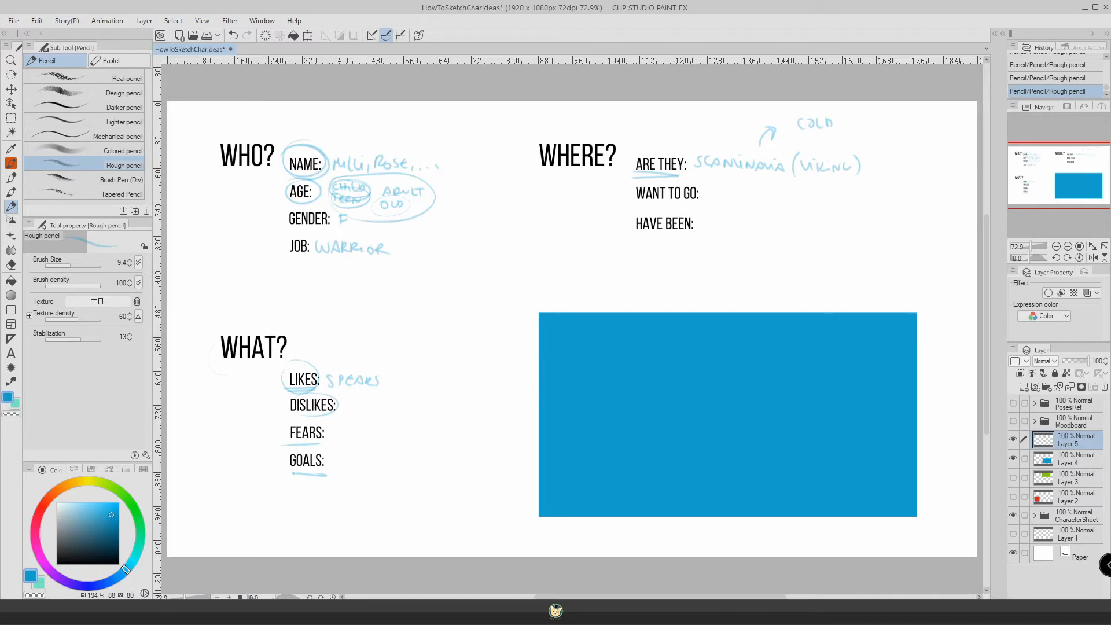
Draw a curved arrow down from the WHERE? heading and handwrite ISLAND/COAST below it.
mouse_move(619, 179)
left_mouse_down()
mouse_move(543, 222)
mouse_move(554, 222)
left_mouse_up()
left_click_drag(563, 212, 571, 222)
left_click_drag(572, 223, 582, 214)
mouse_move(585, 211)
left_mouse_down()
mouse_move(595, 224)
mouse_move(549, 242)
mouse_move(573, 239)
left_mouse_up()
Draw a small arrow down from COAST, handwrite WARMER at its end and underline it twice.
left_click_drag(575, 234, 561, 270)
left_click_drag(556, 266, 580, 271)
left_click_drag(582, 278, 590, 275)
left_click_drag(595, 271, 639, 279)
left_click_drag(570, 295, 638, 292)
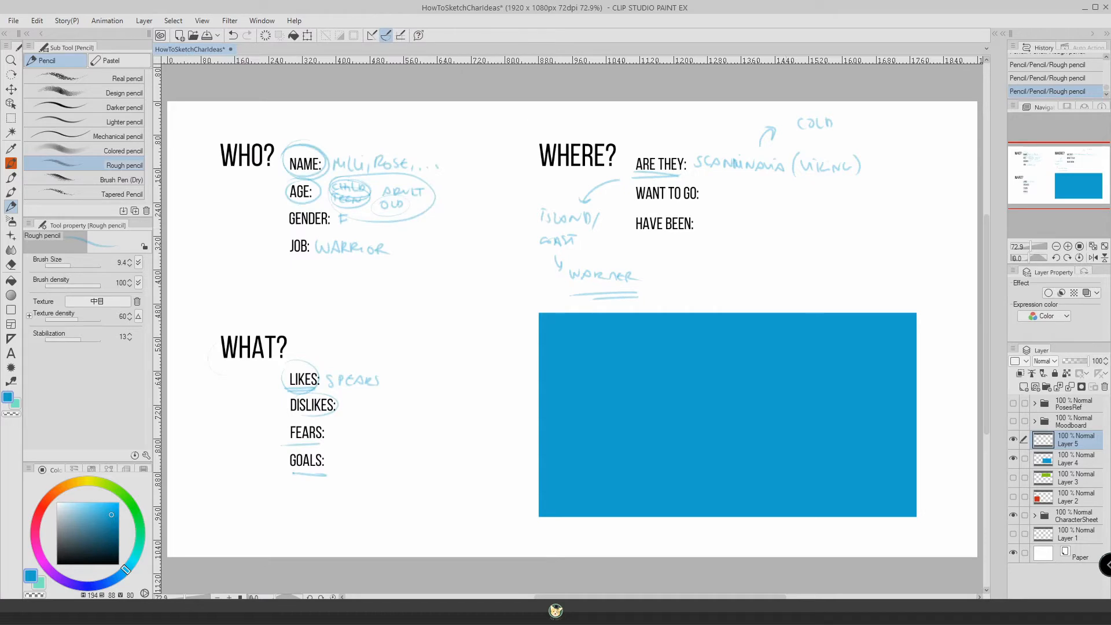
Circle the WHERE? heading and hide the blue rectangle covering the NOTES section, keeping Layer 5 as the active layer.
mouse_move(579, 126)
left_mouse_down()
mouse_move(599, 127)
mouse_move(531, 142)
mouse_move(602, 129)
left_mouse_up()
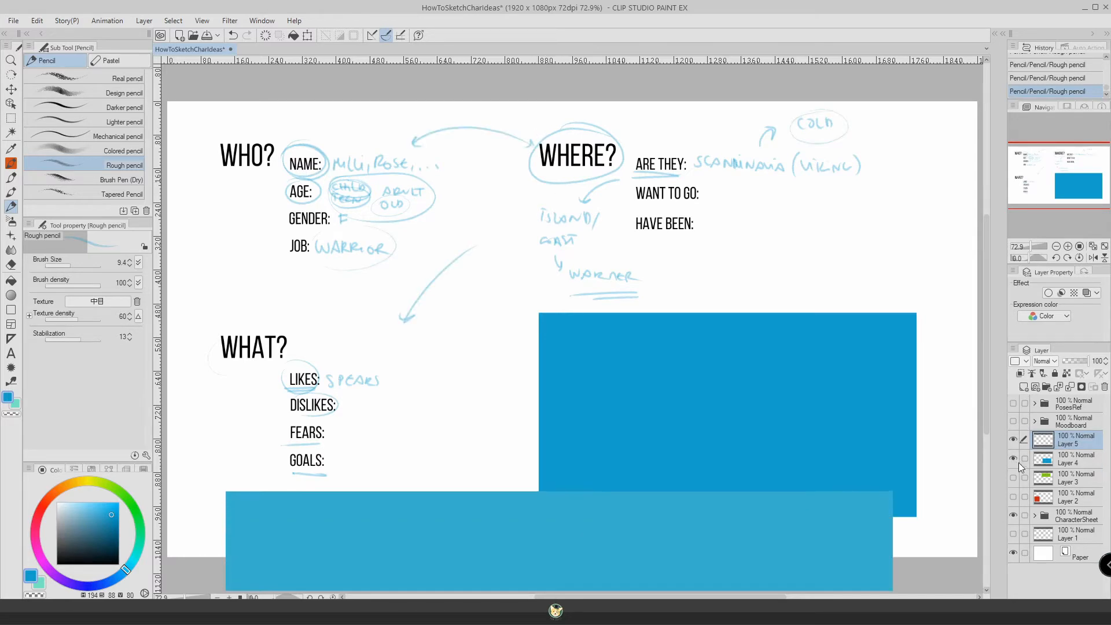
left_click(1013, 459)
left_click(1082, 460)
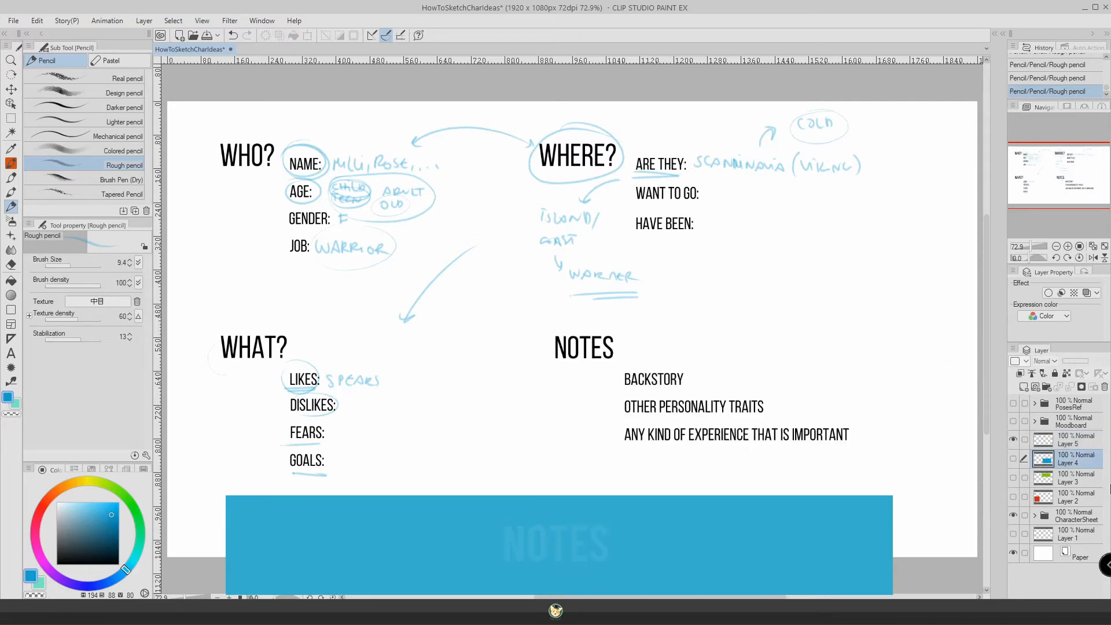
left_click(1074, 443)
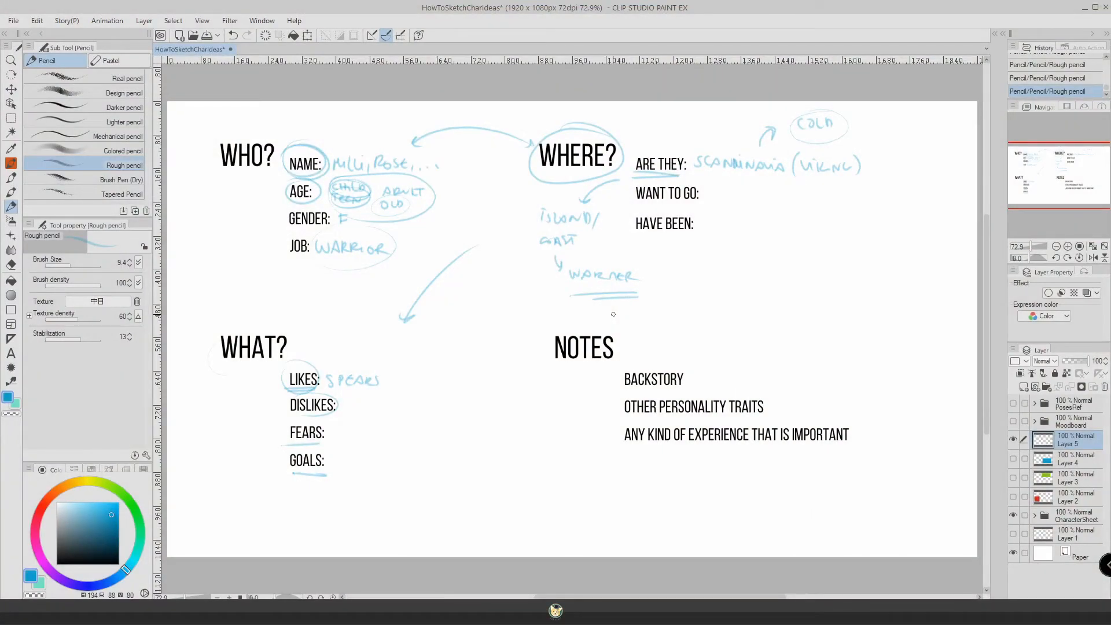
Hide the CharacterSheet folder and the handwritten notes on Layer 5, then show the Moodboard folder.
left_click(1013, 517)
left_click(1013, 440)
left_click(1074, 422)
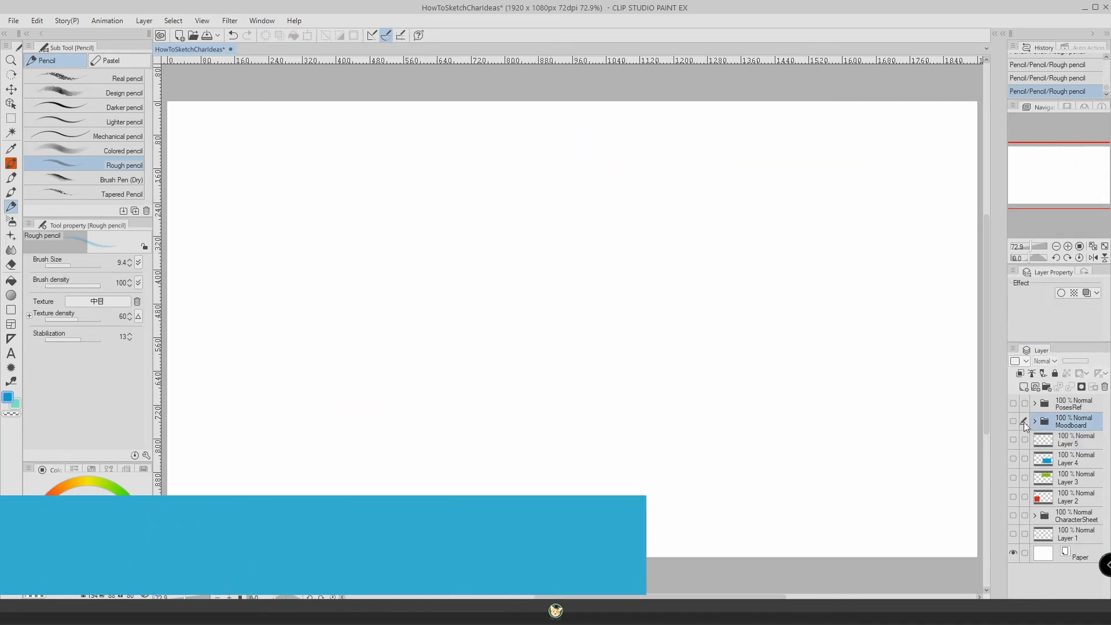
left_click(1013, 420)
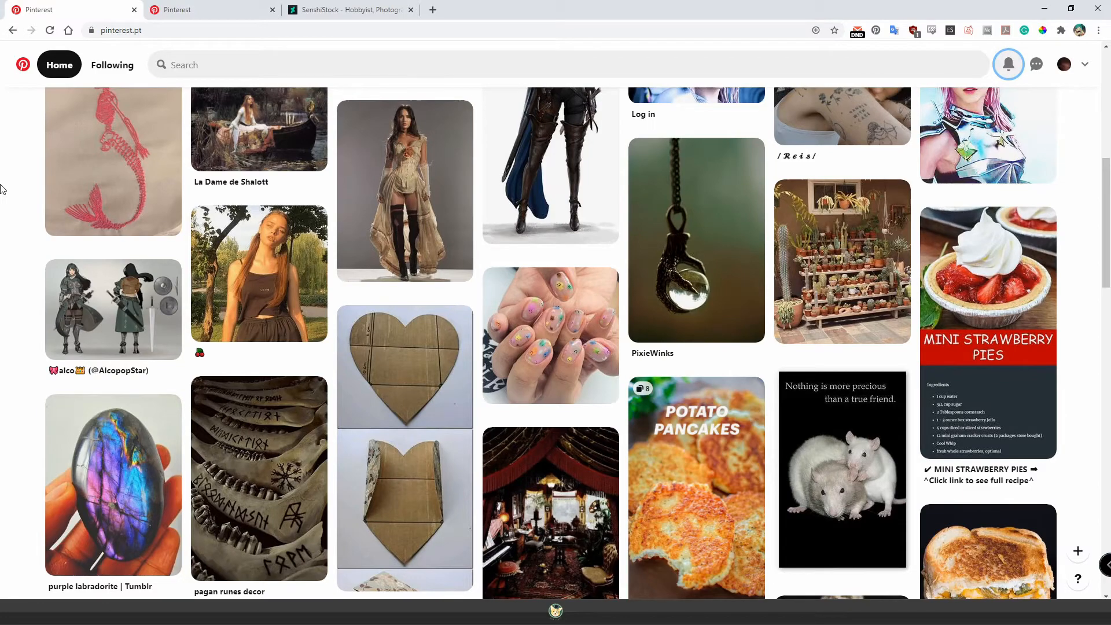
Switch to Pinterest in the browser and search for "viking warrior".
left_click(244, 63)
type("viki")
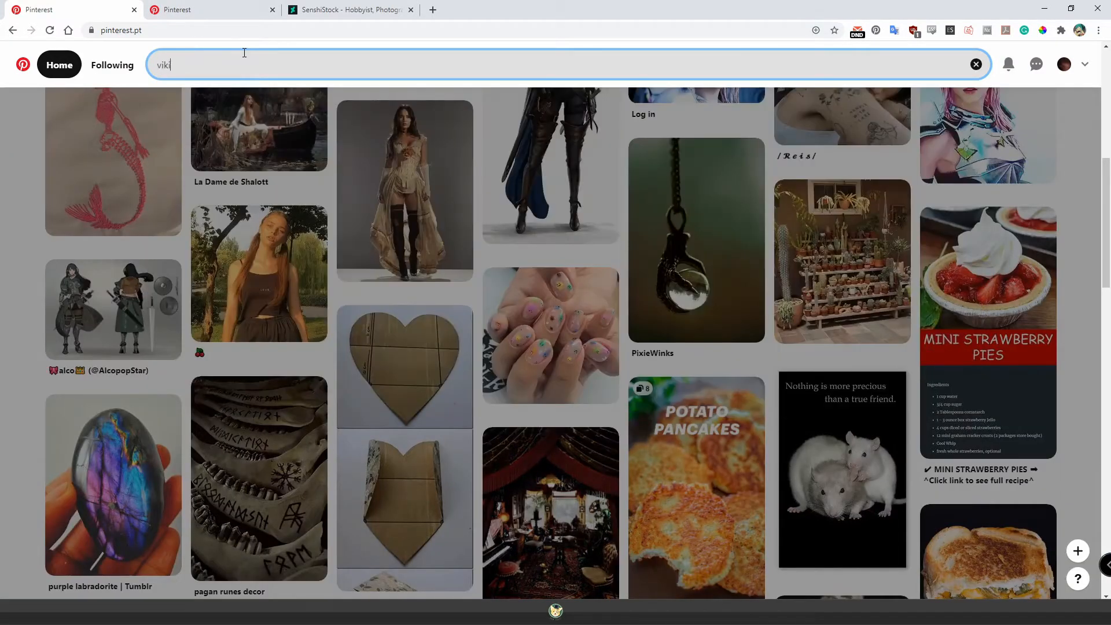
type("ng warrior")
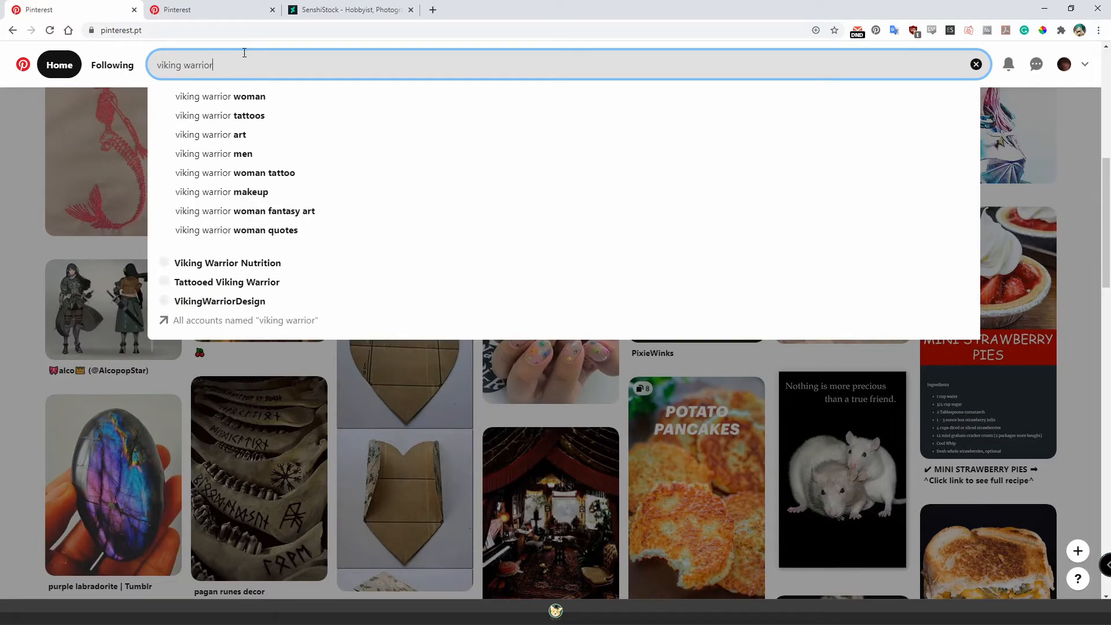
key("Return")
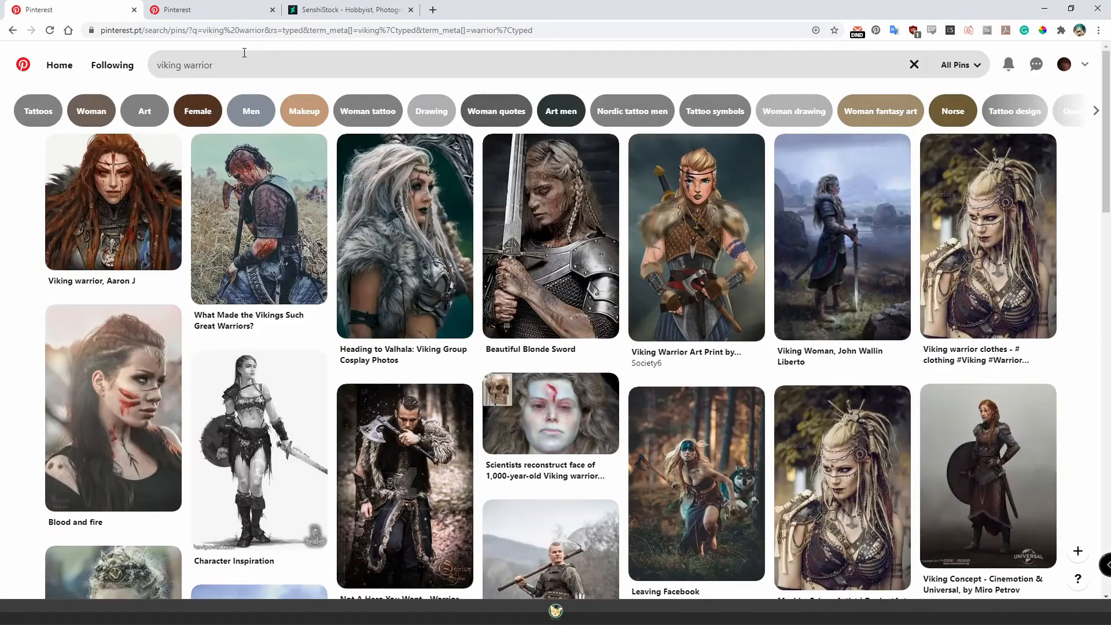
Browse the viking warrior pins for outfit, hairstyle, face paint and weapon references.
scroll(550, 261, "down", 2)
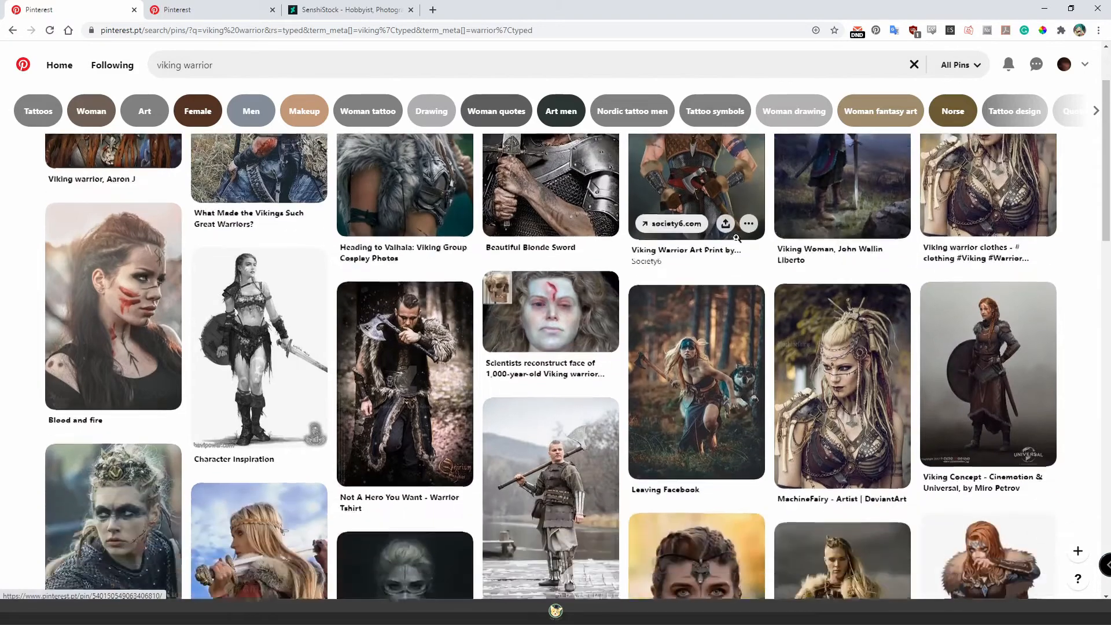
scroll(1000, 230, "up", 2)
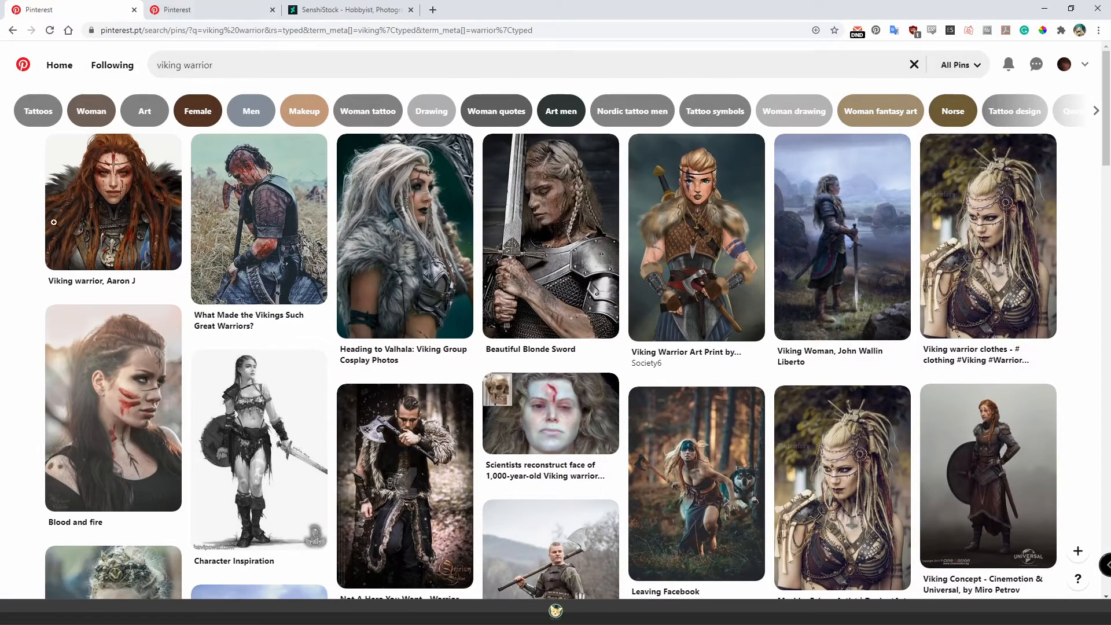
scroll(23, 263, "down", 6)
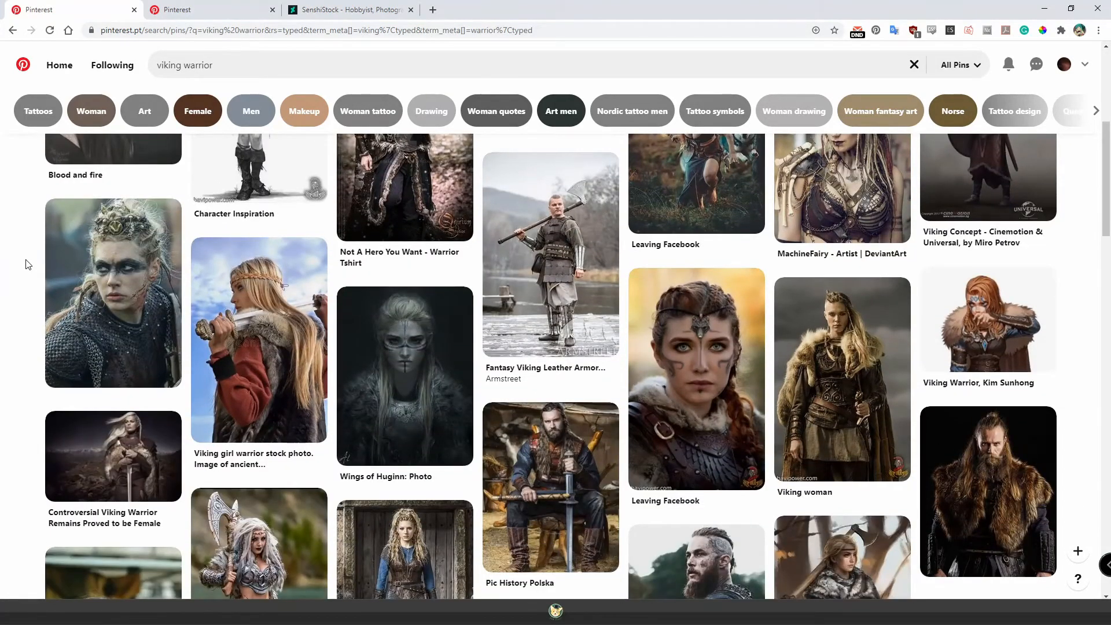
scroll(70, 260, "down", 1)
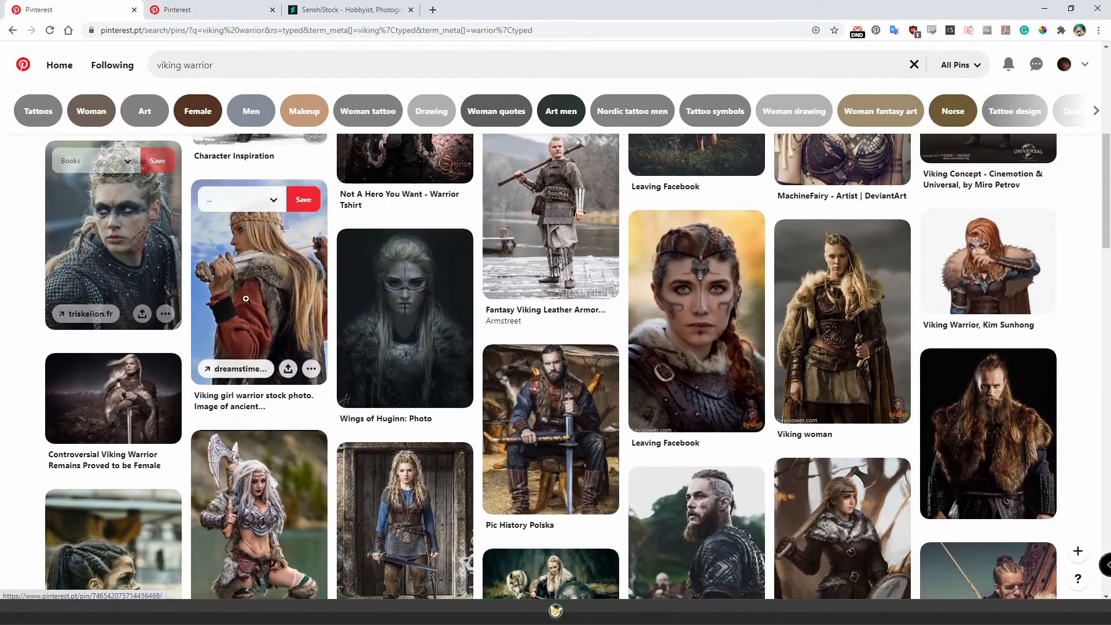
scroll(12, 347, "down", 2)
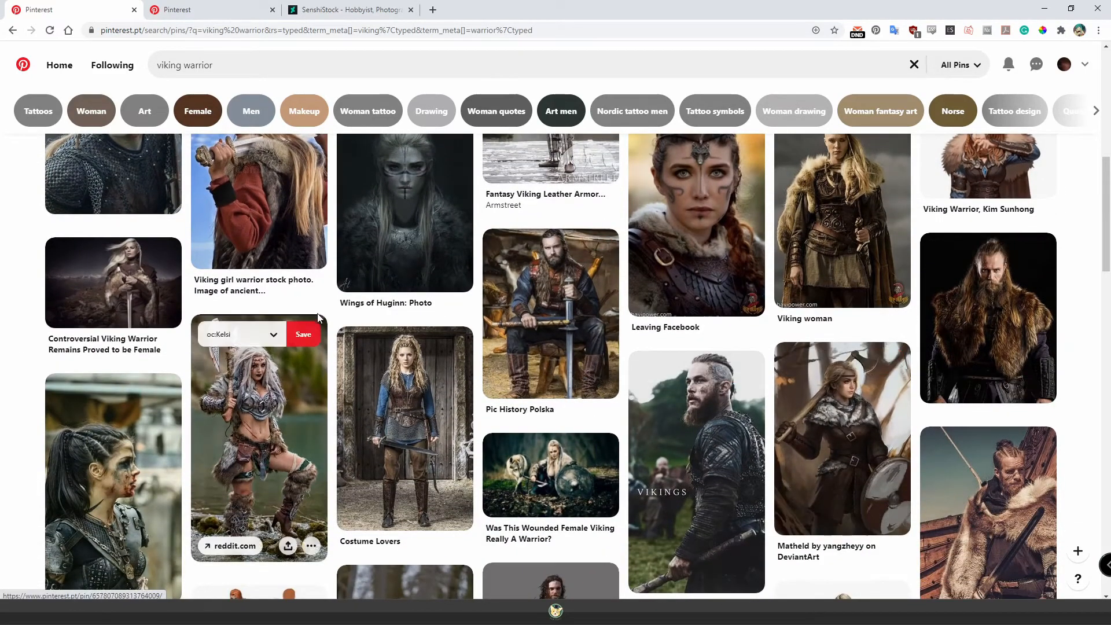
scroll(241, 293, "down", 2)
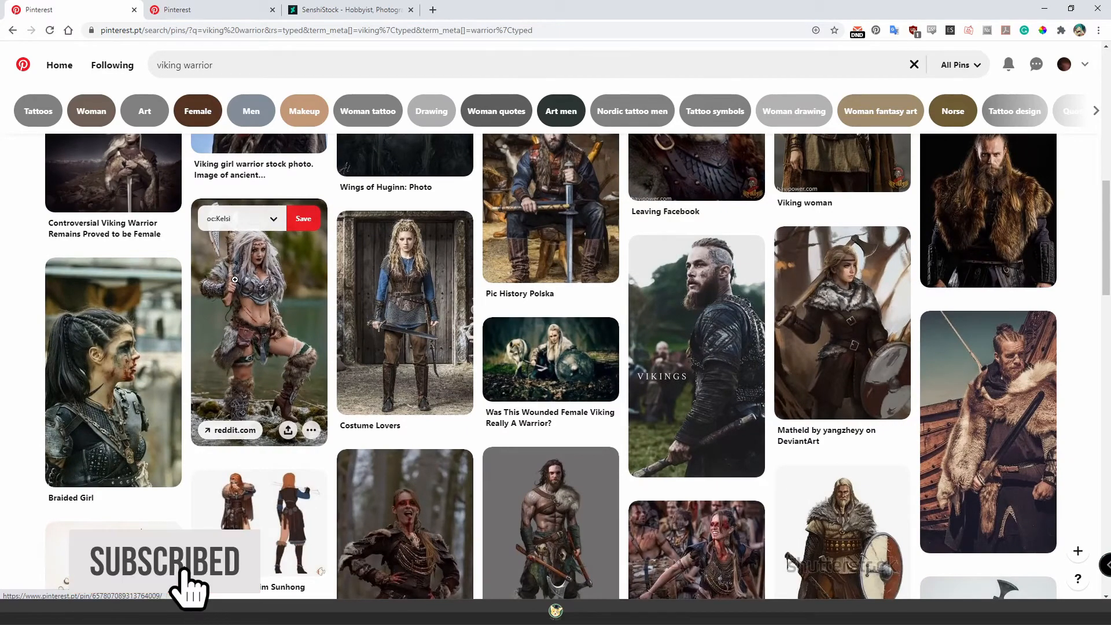
scroll(235, 280, "down", 1)
Switch to the saved oc:Viking board and look through its collected pose, costume and colour palette pins.
left_click(203, 11)
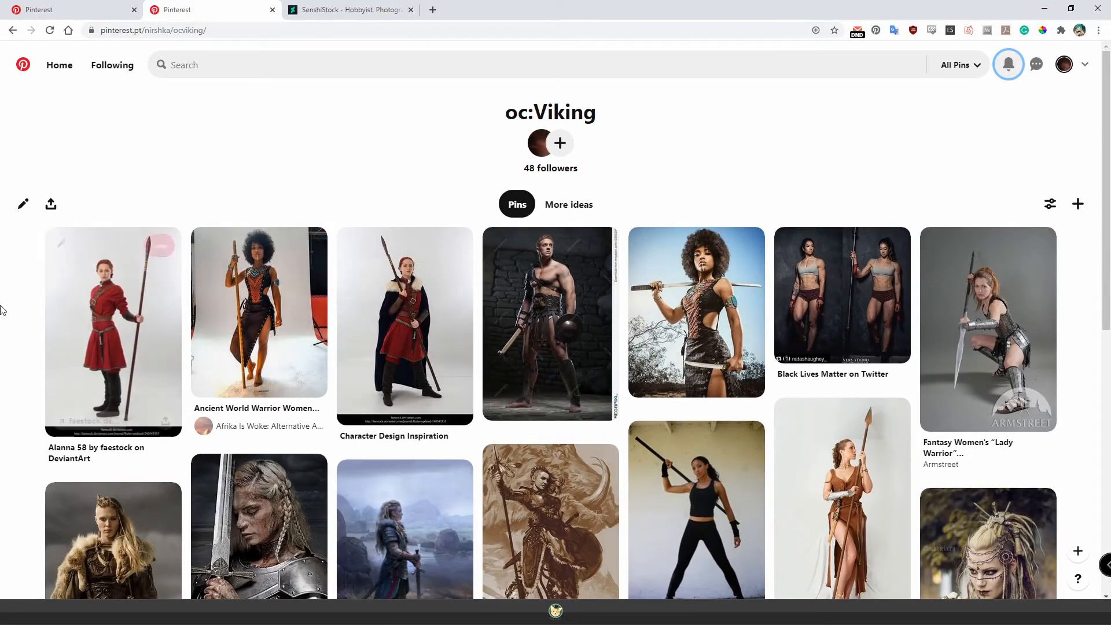
scroll(7, 313, "down", 5)
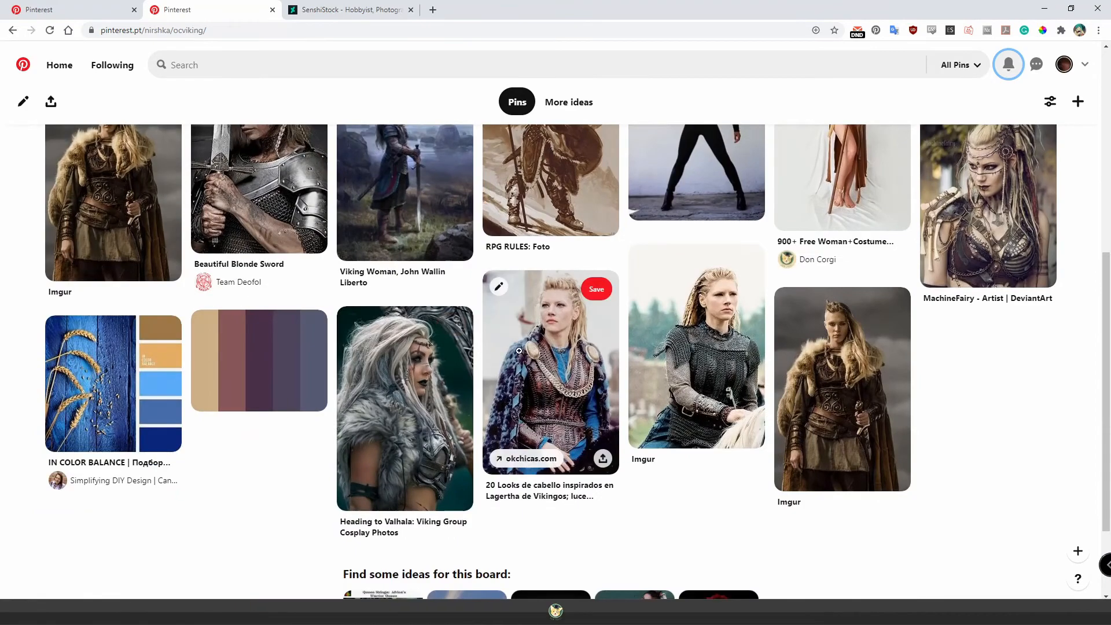
scroll(532, 376, "down", 1)
scroll(519, 352, "up", 5)
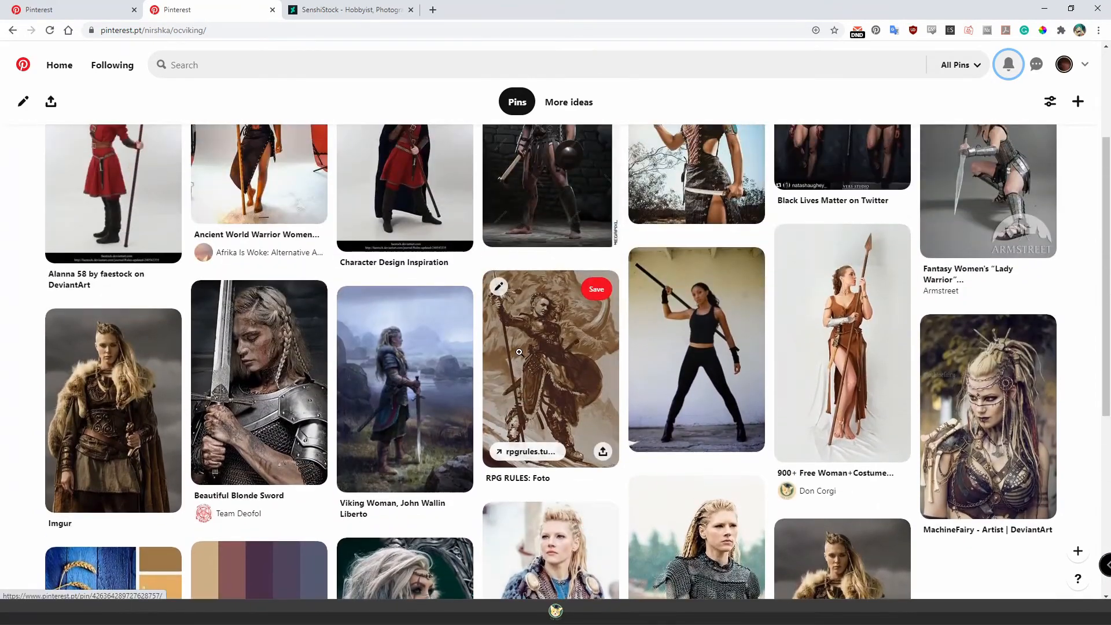
Return to the Clip Studio Paint canvas, add a layer above the Moodboard folder, and circle the two colour palettes with an arrow pointing to them.
scroll(519, 352, "up", 3)
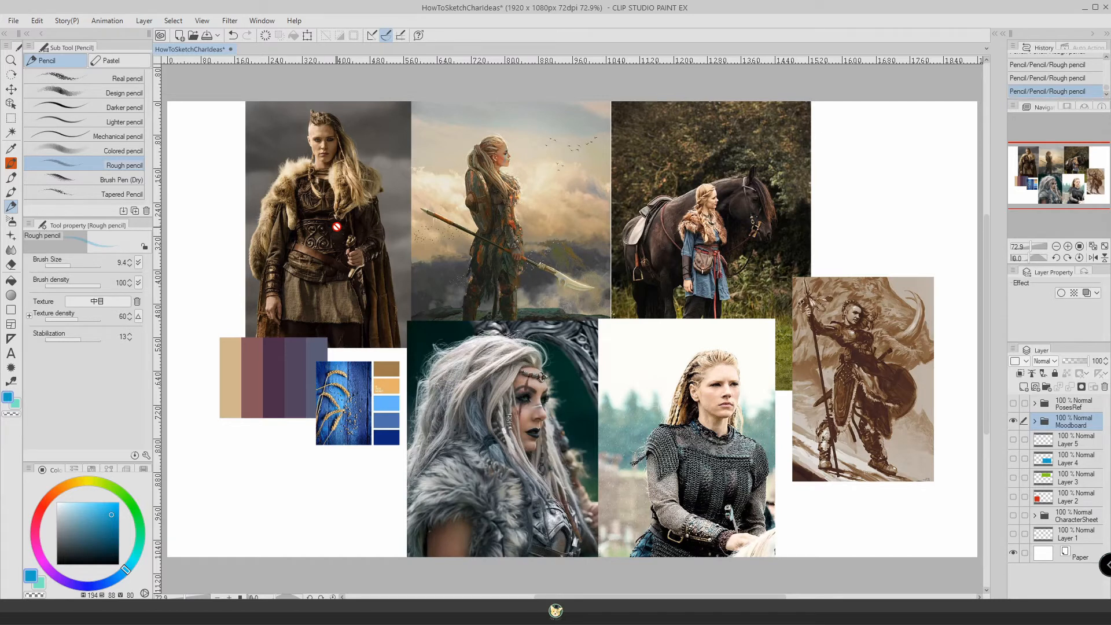
left_click(1024, 387)
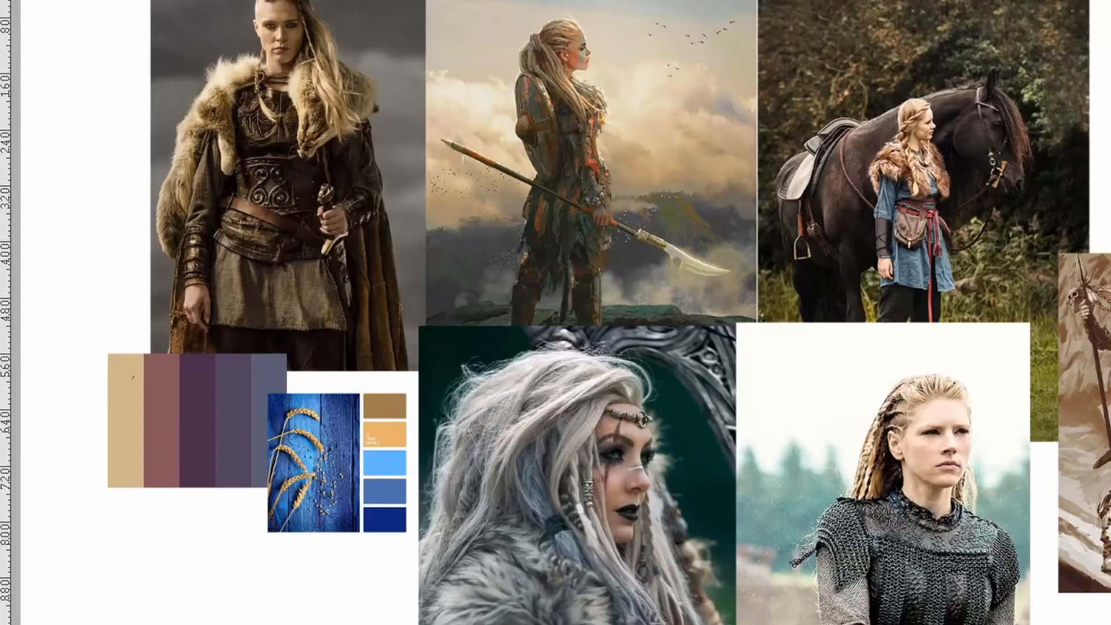
mouse_move(88, 367)
left_mouse_down()
mouse_move(118, 335)
mouse_move(342, 347)
mouse_move(168, 576)
mouse_move(125, 317)
left_mouse_up()
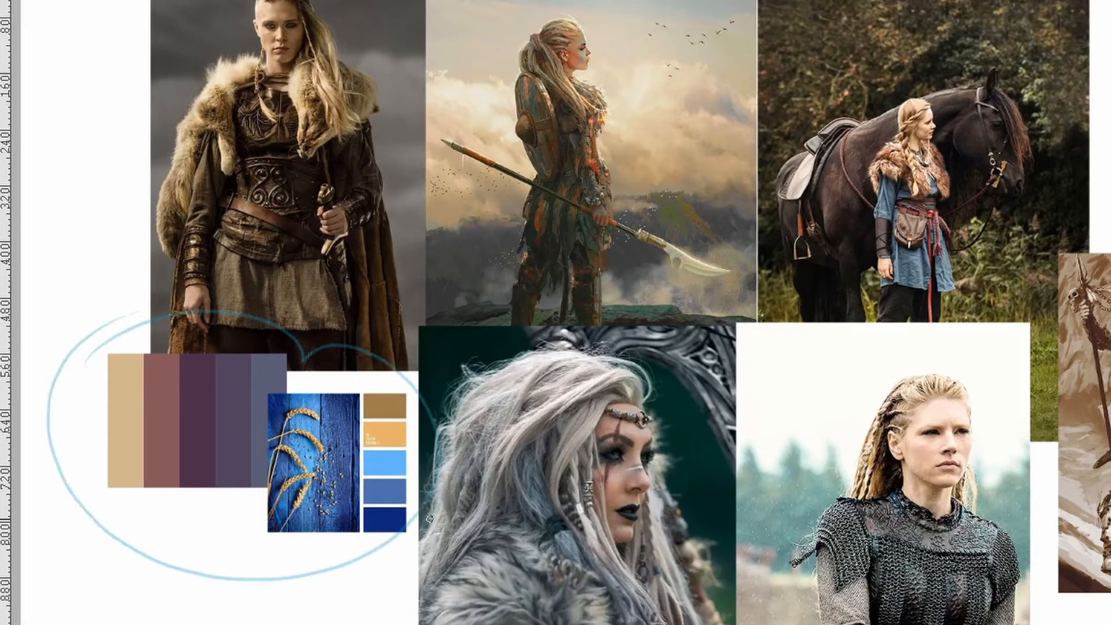
mouse_move(301, 554)
left_mouse_down()
mouse_move(309, 624)
mouse_move(291, 565)
left_mouse_up()
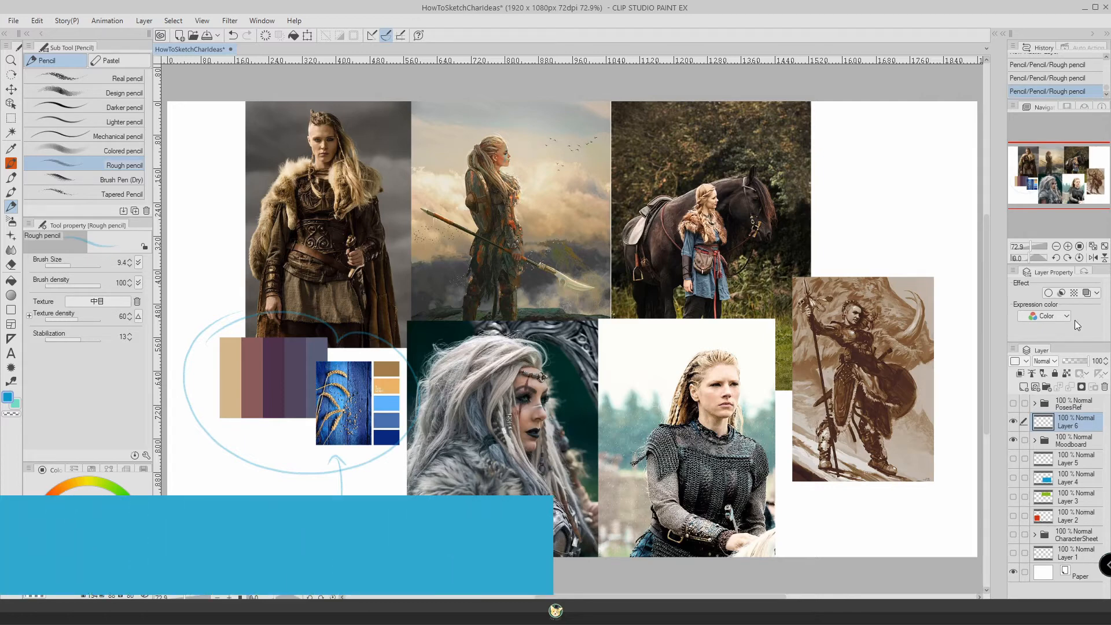
Hide Layer 6 and the Moodboard folder, then show and select the PosesRef folder.
left_click(1014, 422)
left_click(1014, 404)
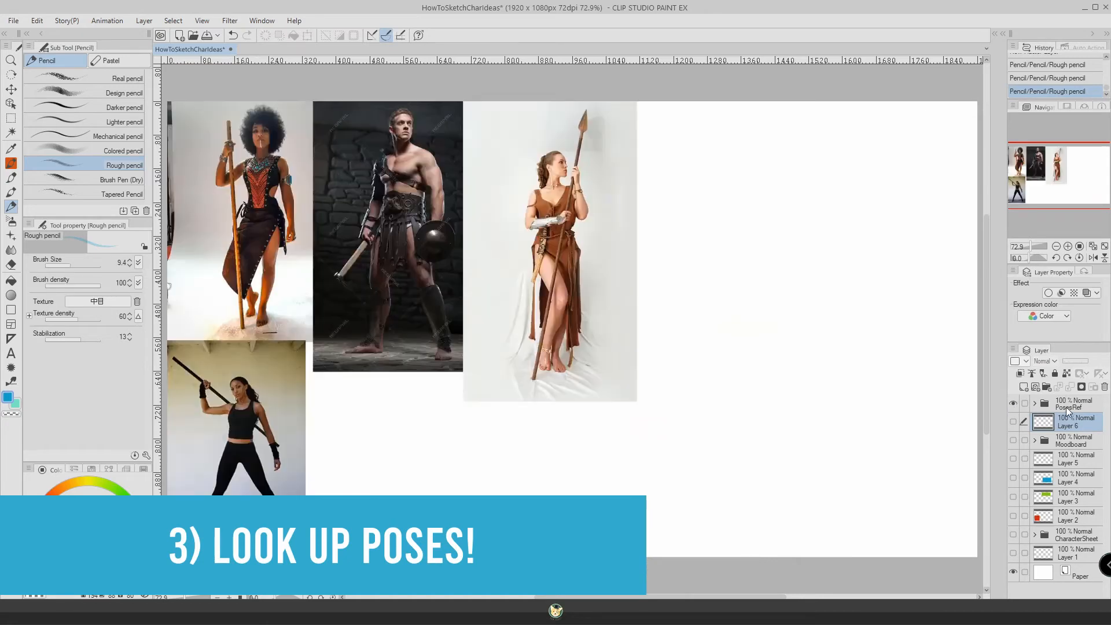
left_click(1069, 408)
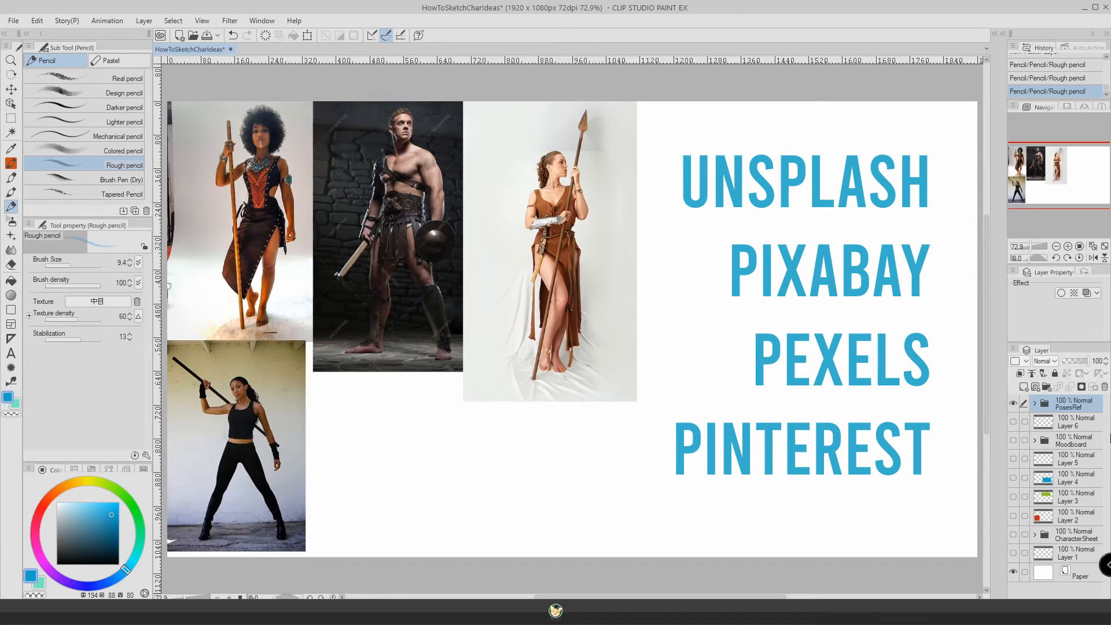
Switch to the browser, open the SenshiStock gallery on DeviantArt and look through its Featured pose reference photos.
left_click(98, 612)
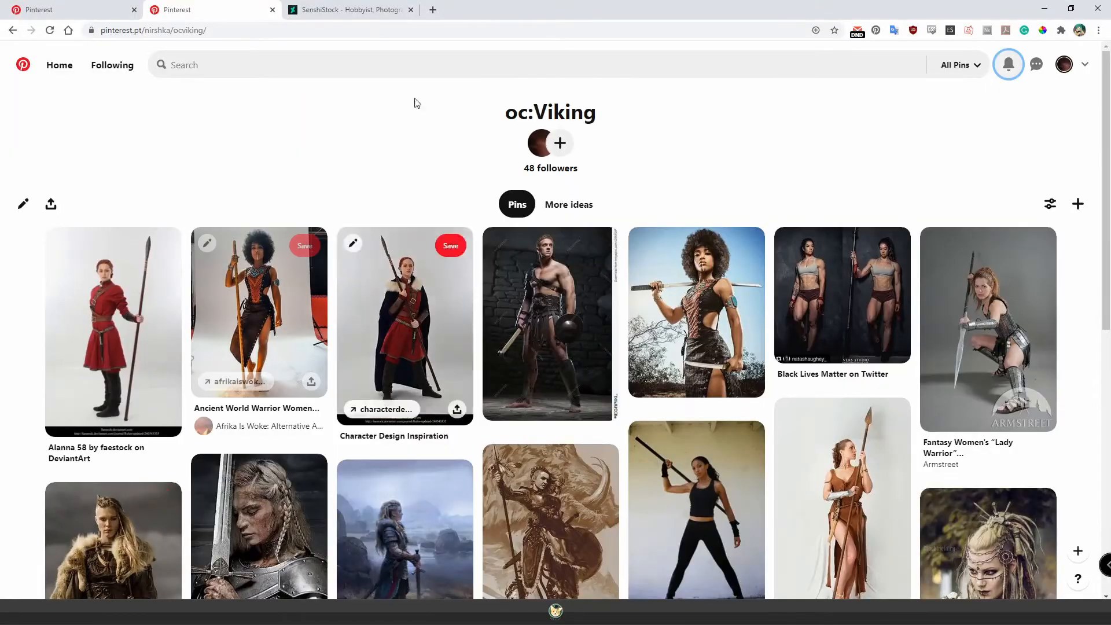
left_click(371, 7)
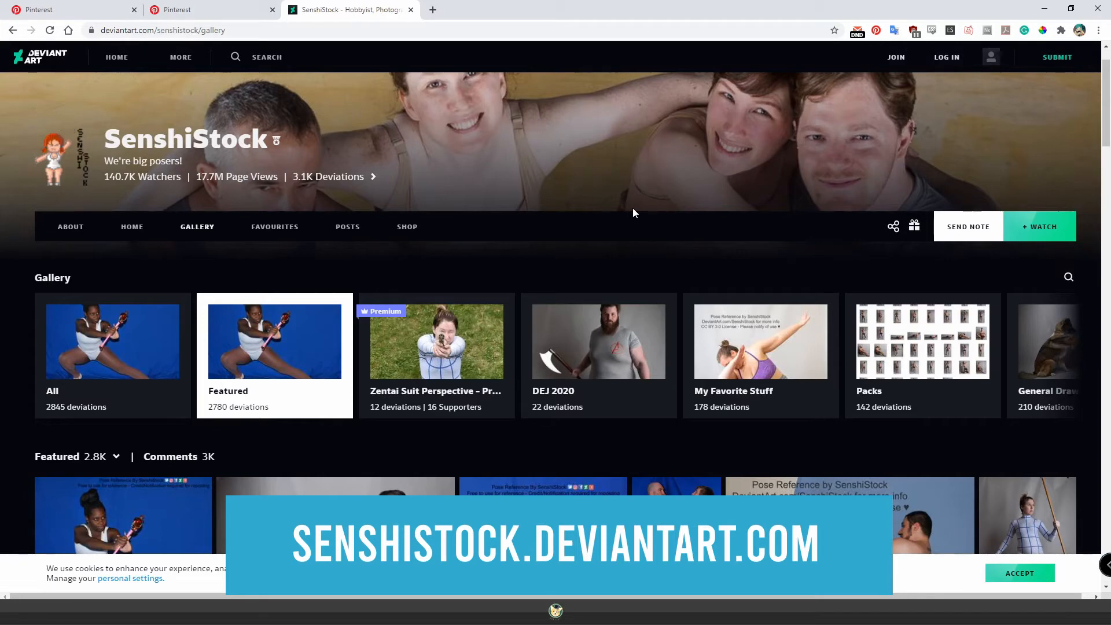
scroll(633, 208, "down", 2)
scroll(612, 241, "down", 2)
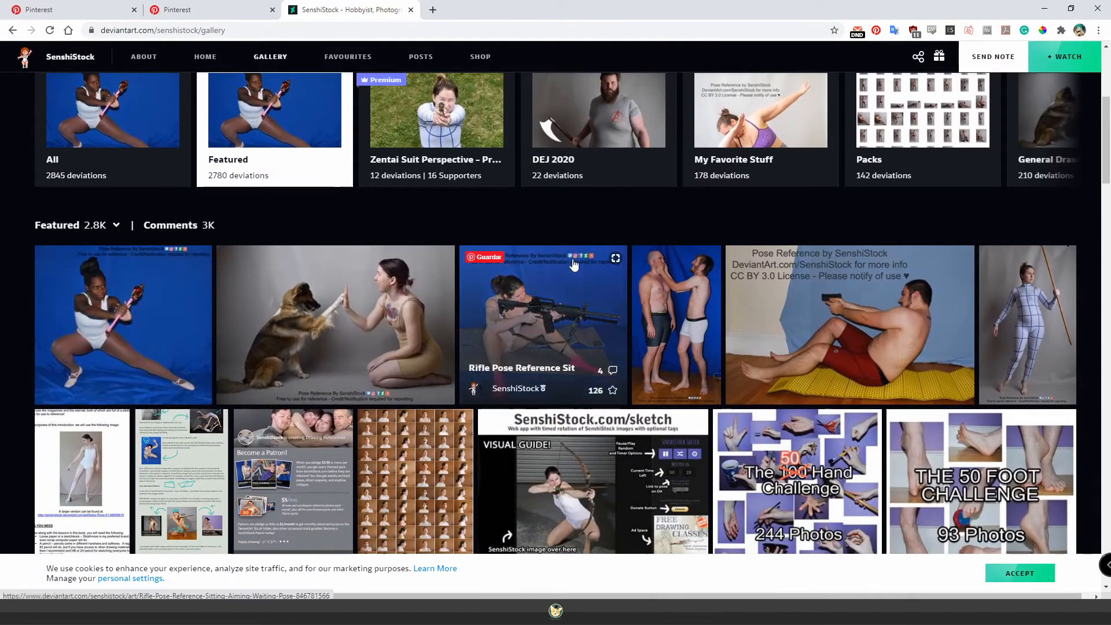
scroll(463, 239, "up", 5)
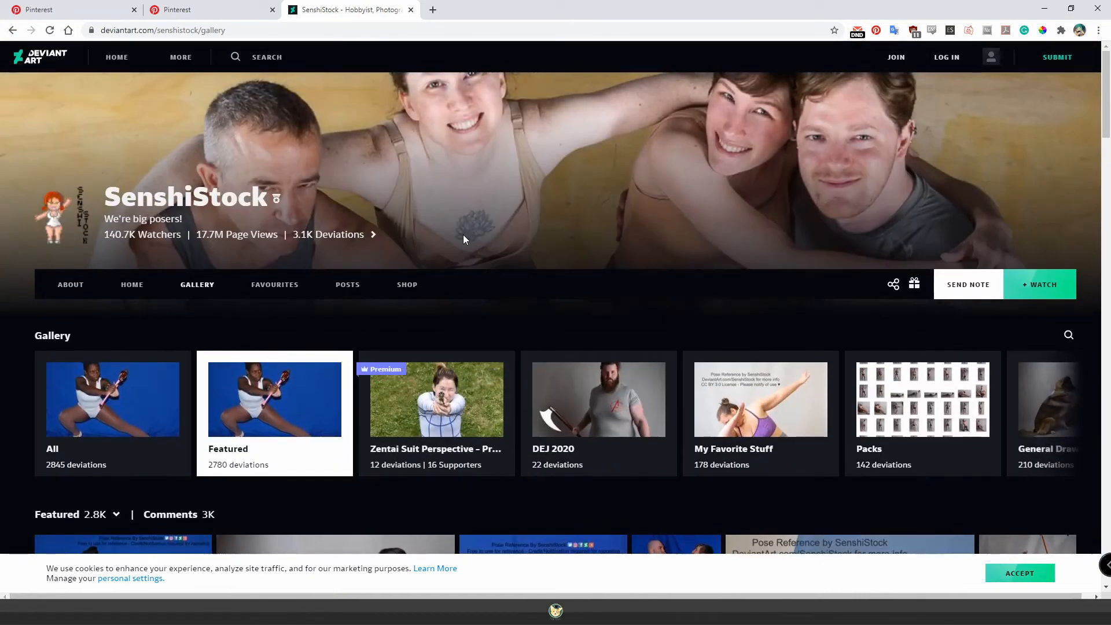
scroll(556, 284, "down", 7)
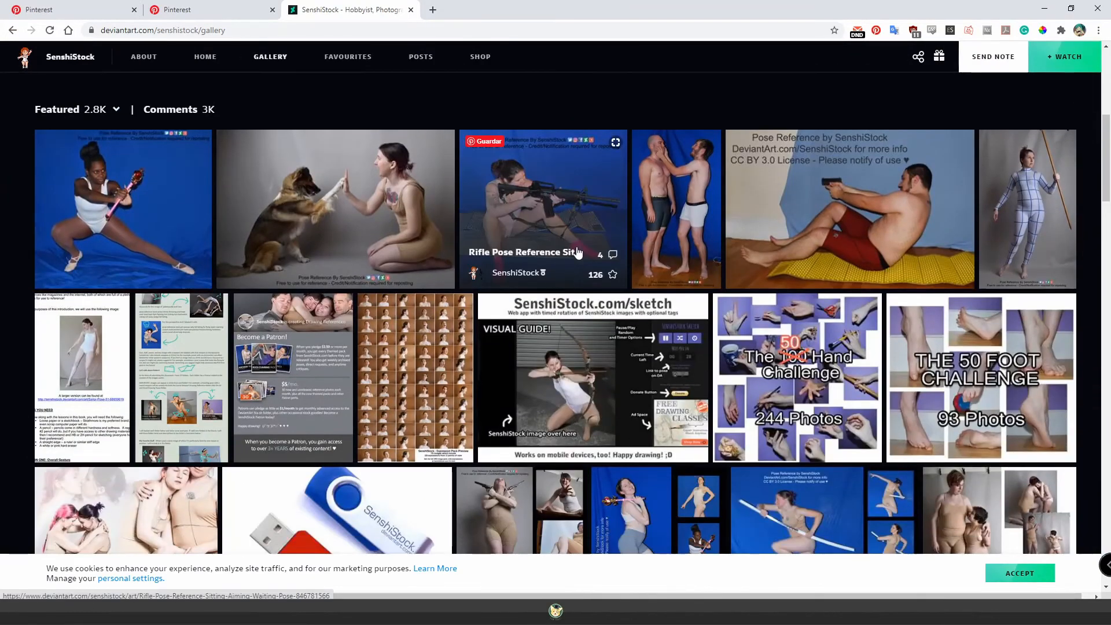
scroll(577, 252, "down", 5)
scroll(723, 288, "down", 5)
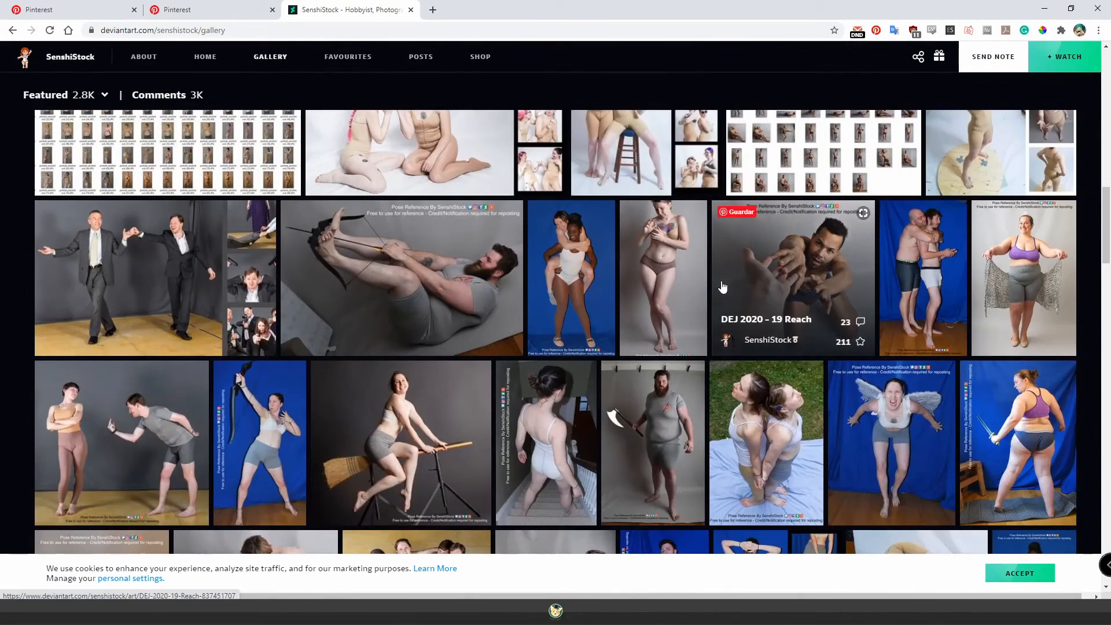
scroll(723, 287, "down", 3)
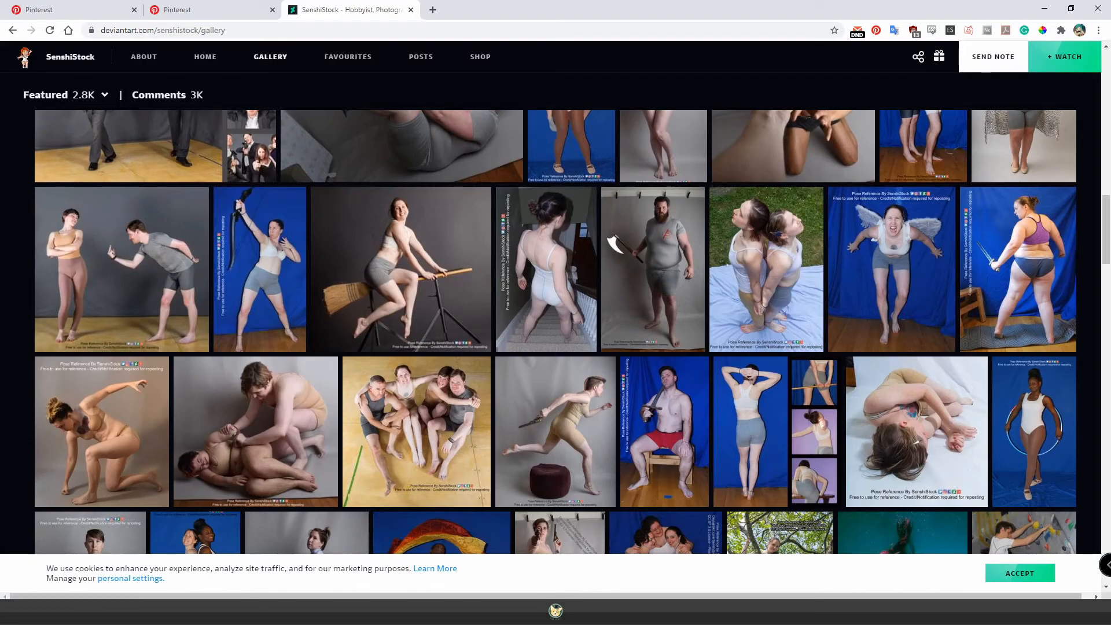
Back in Clip Studio Paint, add a layer above PosesRef and set the Inker - Ensabler pen to red at brush size 21.4.
left_click(157, 611)
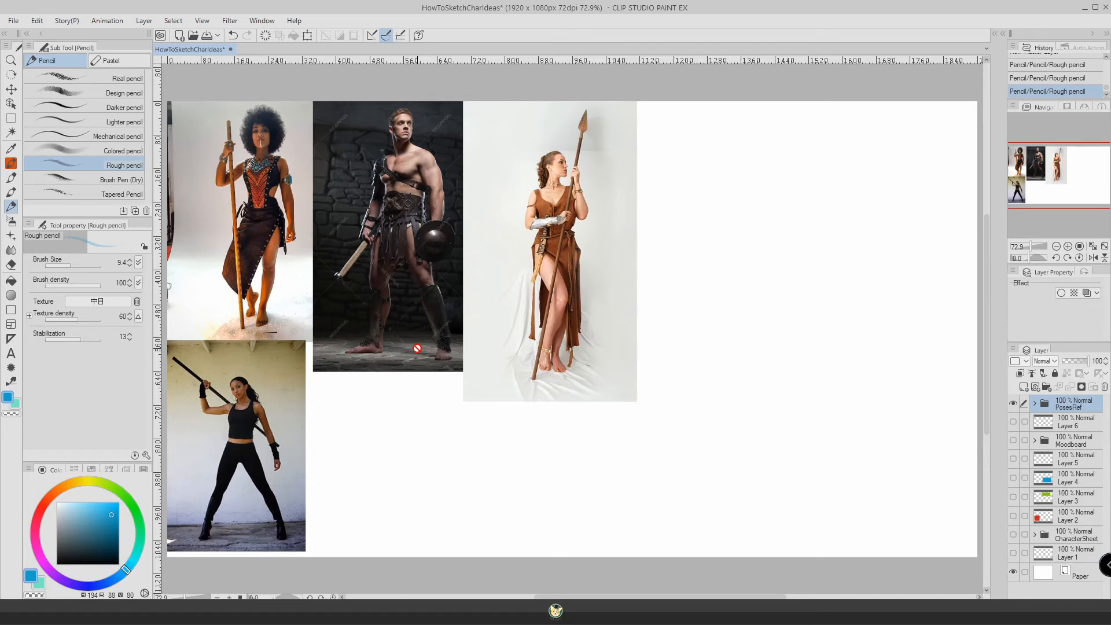
left_click(1023, 386)
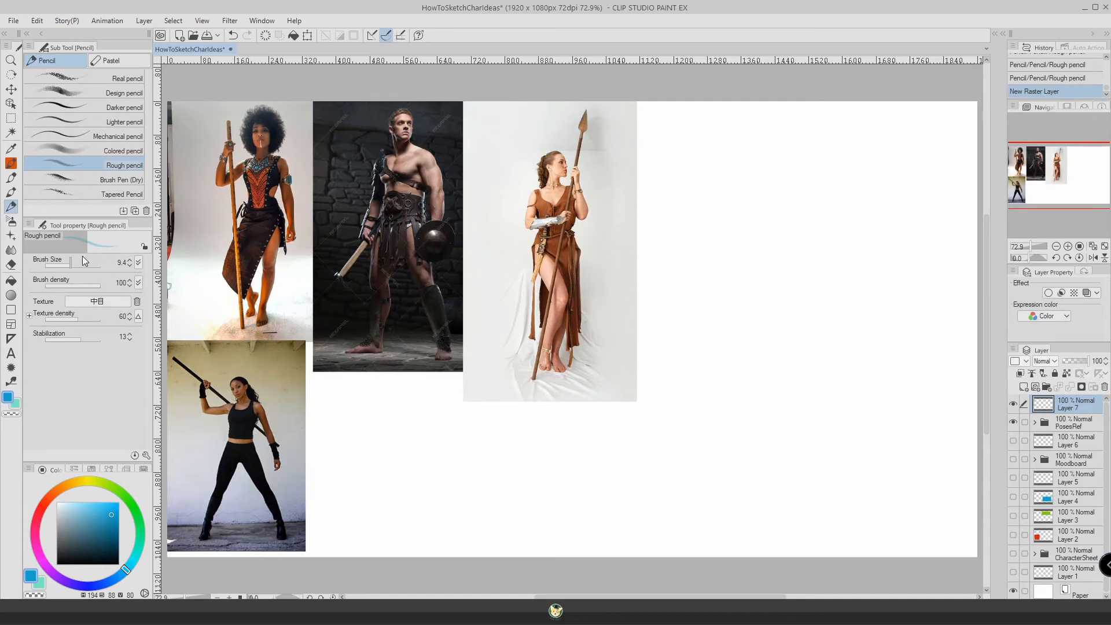
key("p")
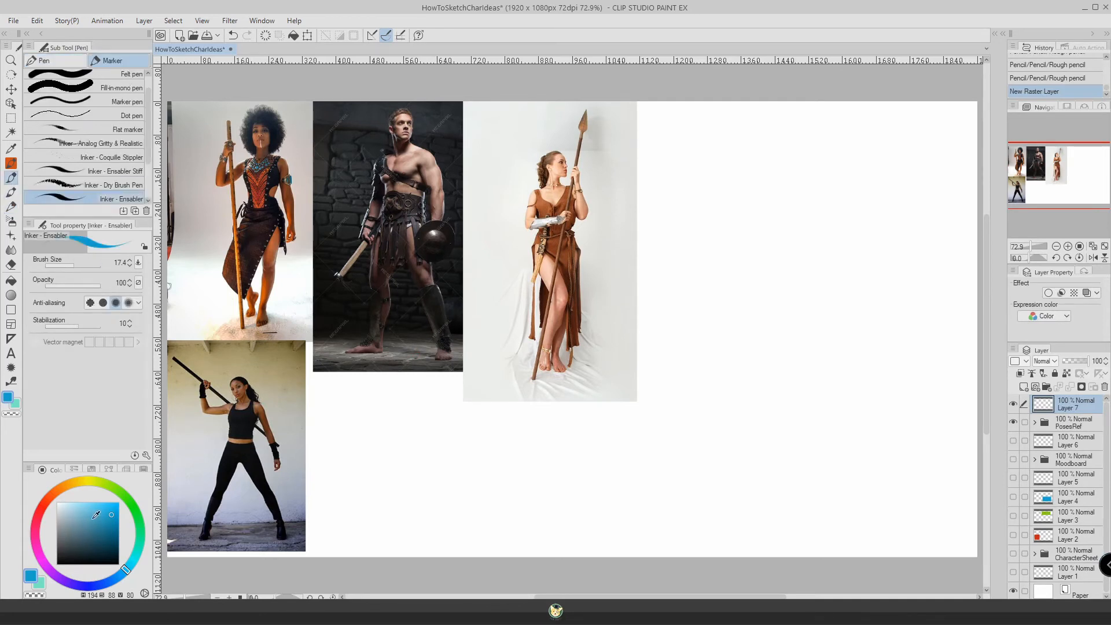
left_click(44, 503)
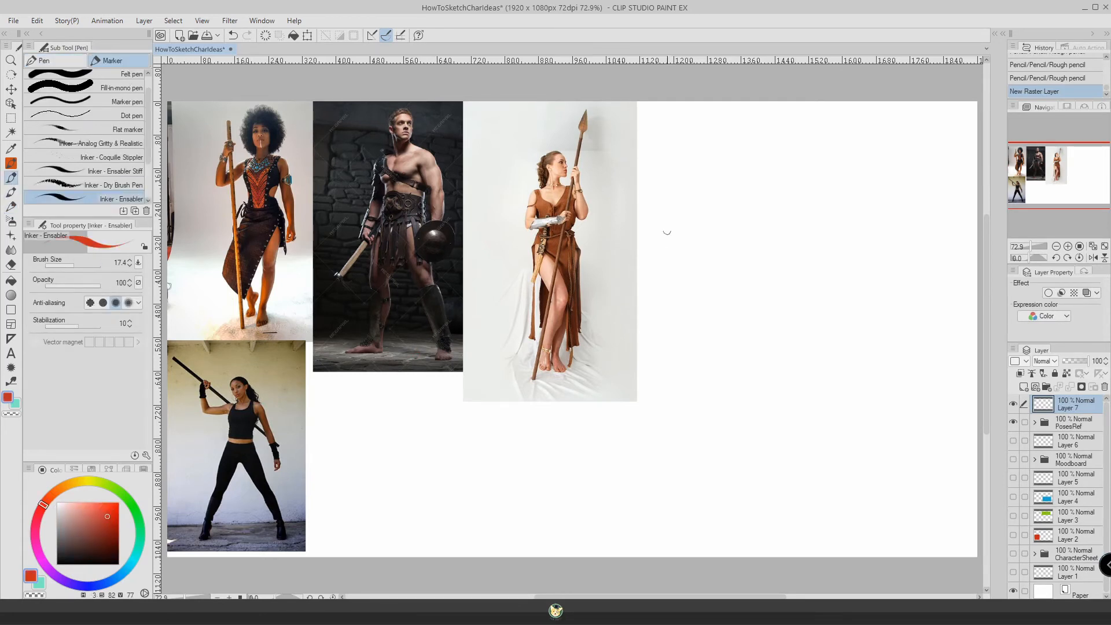
left_click_drag(81, 262, 74, 262)
Draw a simplified red standing figure holding an upright staff on the blank canvas beside the spear woman's photo.
mouse_move(707, 143)
left_mouse_down()
mouse_move(718, 168)
mouse_move(704, 140)
mouse_move(696, 165)
mouse_move(713, 159)
mouse_move(716, 143)
mouse_move(698, 151)
mouse_move(700, 167)
mouse_move(712, 148)
mouse_move(719, 166)
mouse_move(701, 171)
mouse_move(702, 194)
left_mouse_up()
key("ctrl+z")
mouse_move(730, 223)
left_mouse_down()
mouse_move(711, 254)
mouse_move(697, 229)
mouse_move(724, 243)
left_mouse_up()
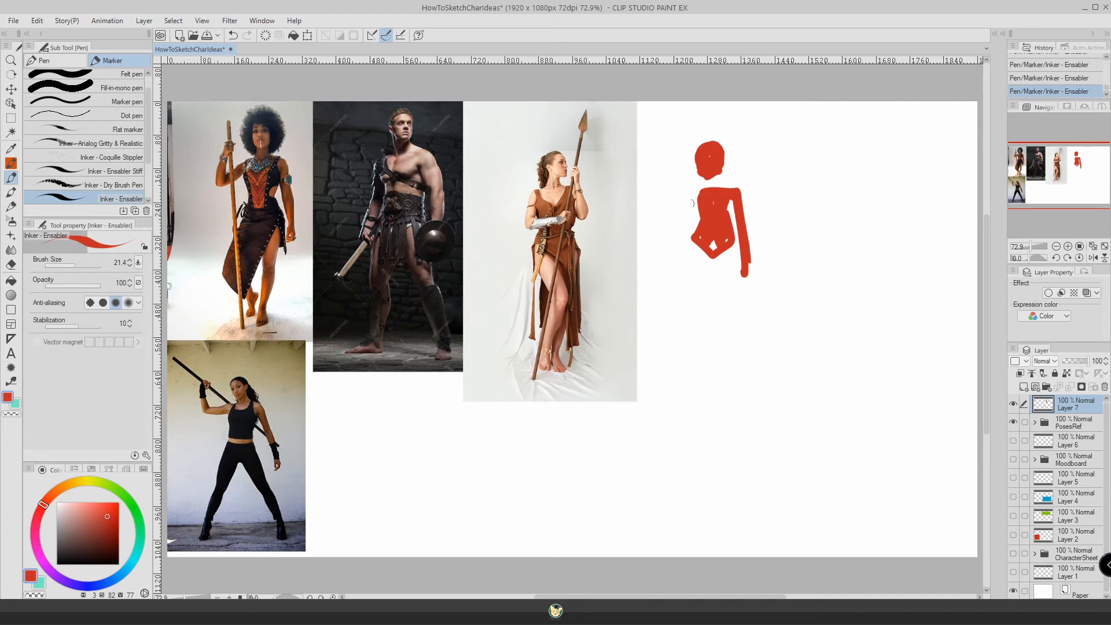
mouse_move(697, 201)
left_mouse_down()
mouse_move(653, 214)
mouse_move(673, 185)
left_mouse_up()
left_click_drag(664, 145, 665, 147)
left_click_drag(665, 147, 699, 321)
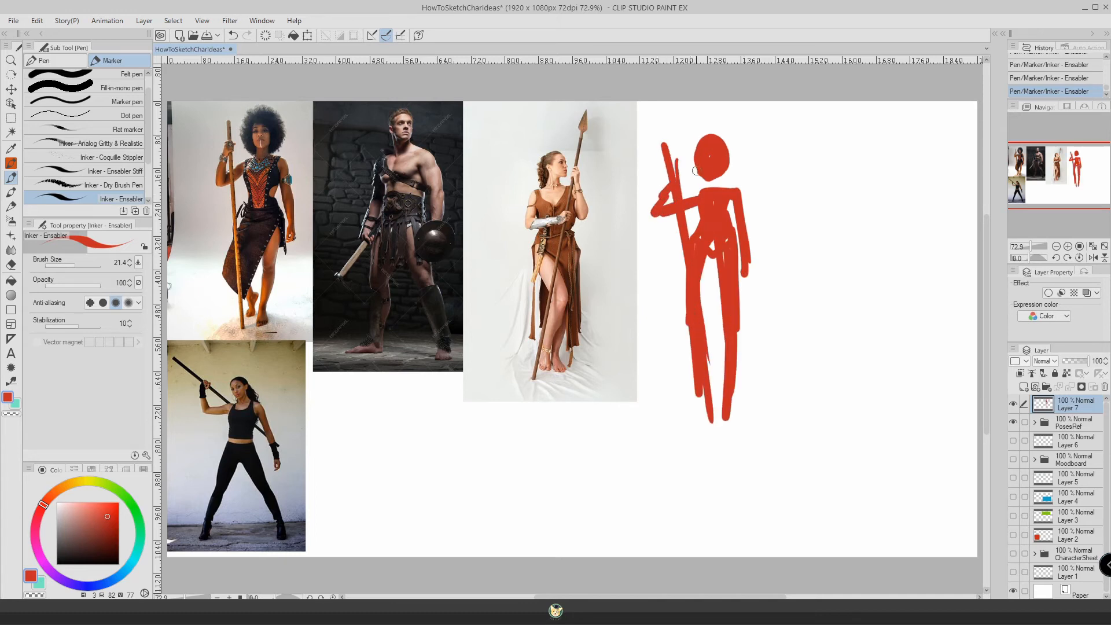
left_click_drag(718, 175, 722, 219)
left_click_drag(669, 180, 647, 211)
Draw a second, larger red figure beside the first with a head, torso, arms and wide-striding legs, following the male warrior's pose.
mouse_move(839, 143)
left_mouse_down()
mouse_move(821, 160)
mouse_move(839, 168)
mouse_move(844, 174)
left_mouse_up()
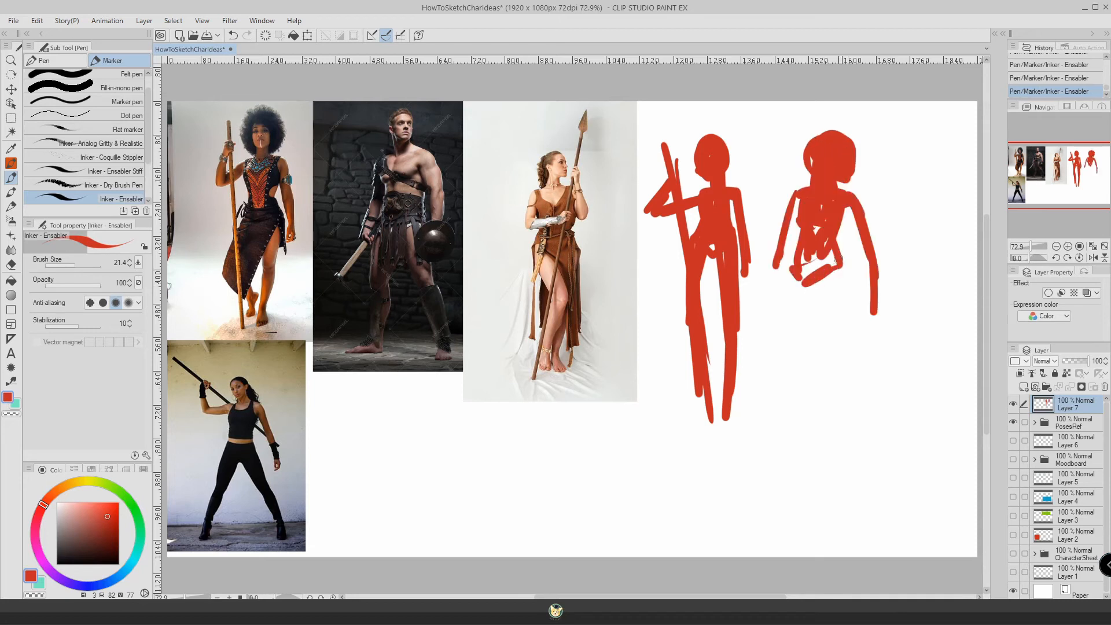
mouse_move(837, 258)
left_mouse_down()
mouse_move(805, 272)
mouse_move(797, 231)
mouse_move(812, 202)
mouse_move(871, 454)
left_mouse_up()
mouse_move(810, 283)
left_mouse_down()
mouse_move(861, 474)
mouse_move(828, 306)
mouse_move(865, 468)
left_mouse_up()
left_click_drag(793, 249, 776, 455)
left_click_drag(796, 301, 776, 460)
left_click_drag(862, 457, 883, 480)
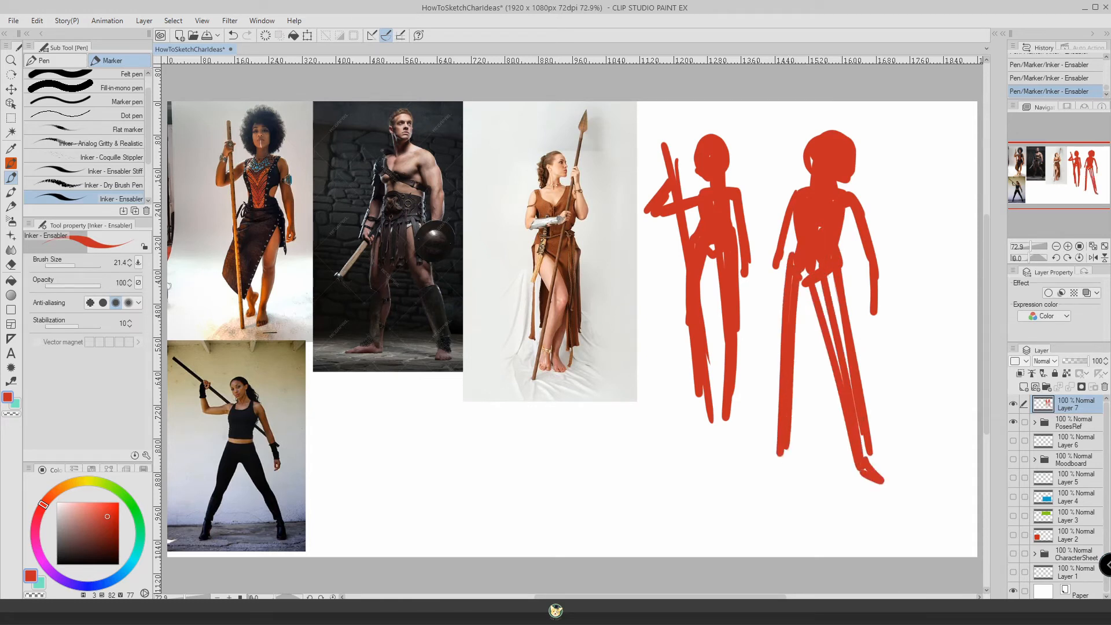
Thicken the second figure's legs and arms, add a weapon angled down from its hand, and build up the hair.
left_click_drag(851, 272, 829, 417)
left_click_drag(842, 280, 819, 382)
left_click_drag(794, 211, 769, 290)
left_click_drag(777, 246, 771, 283)
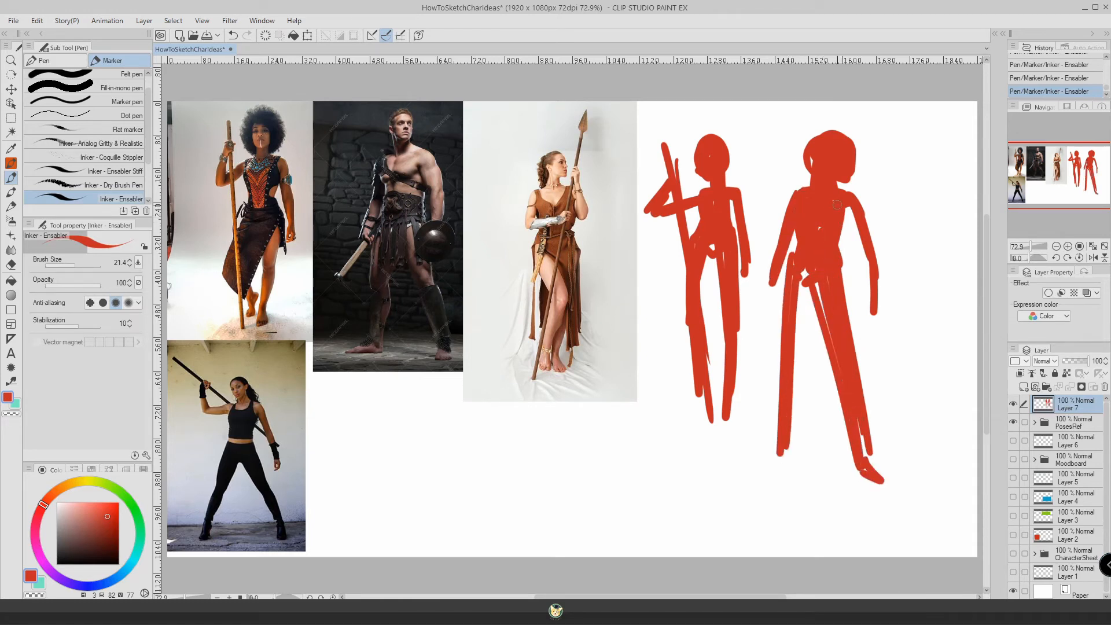
mouse_move(846, 208)
left_mouse_down()
mouse_move(877, 281)
mouse_move(877, 319)
left_mouse_up()
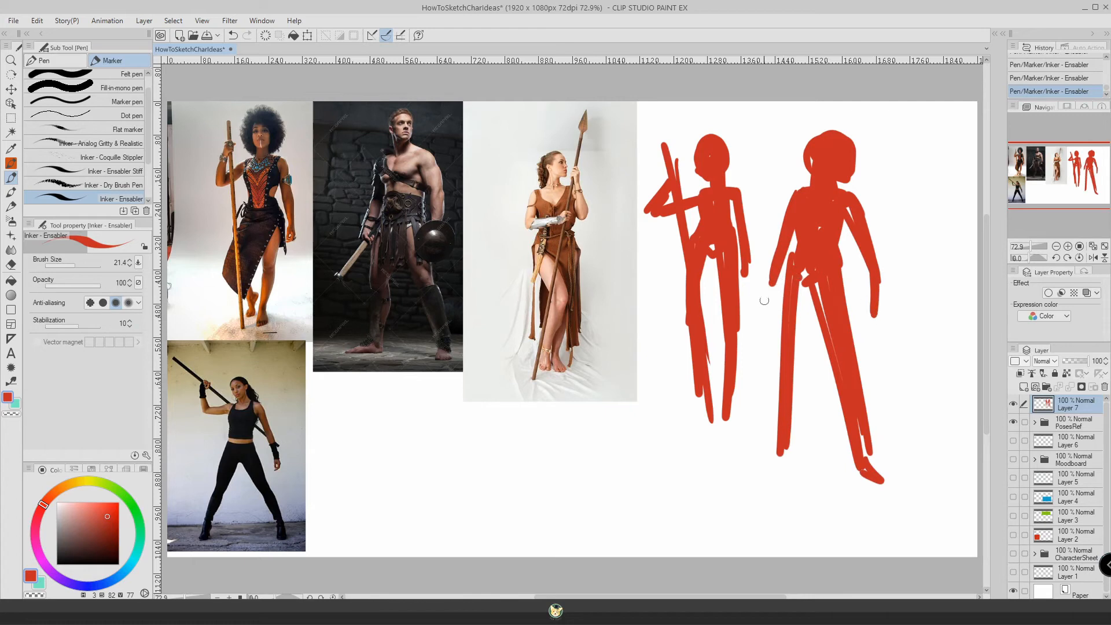
left_click_drag(786, 272, 737, 333)
left_click_drag(830, 130, 844, 135)
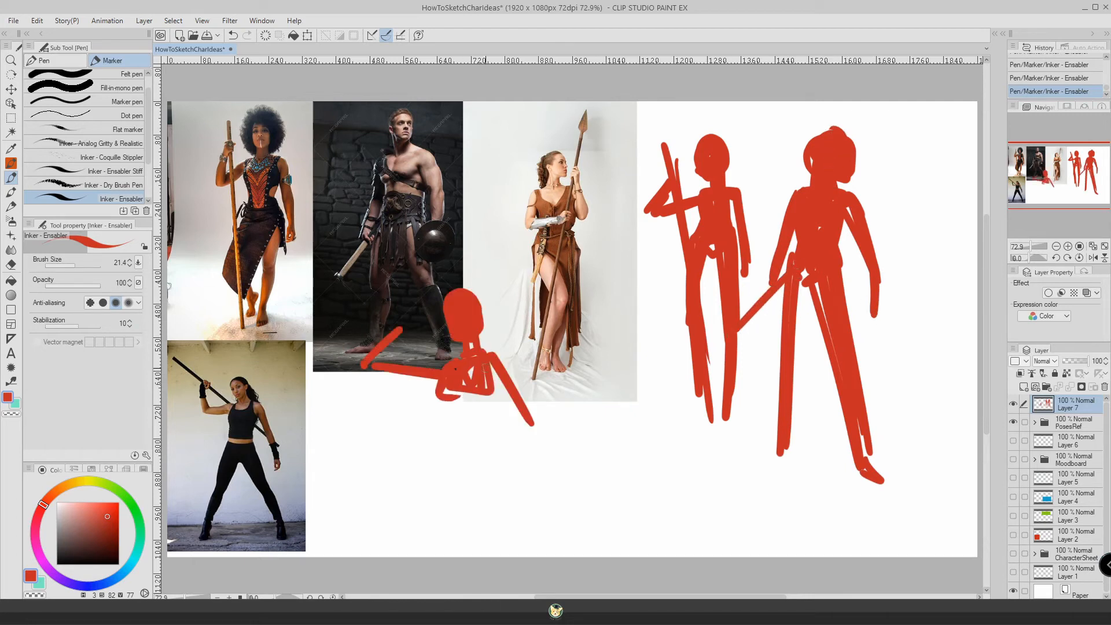
Draw a third red figure below the photos in a wide stance with a raised bent arm and a long staff crossing diagonally behind it.
mouse_move(487, 376)
left_mouse_down()
mouse_move(447, 392)
mouse_move(482, 386)
mouse_move(454, 397)
mouse_move(471, 400)
mouse_move(448, 435)
left_mouse_up()
left_click_drag(480, 396, 466, 443)
mouse_move(463, 396)
left_mouse_down()
mouse_move(455, 448)
mouse_move(488, 444)
mouse_move(449, 462)
mouse_move(441, 439)
mouse_move(455, 446)
mouse_move(433, 455)
mouse_move(441, 437)
mouse_move(531, 556)
left_mouse_up()
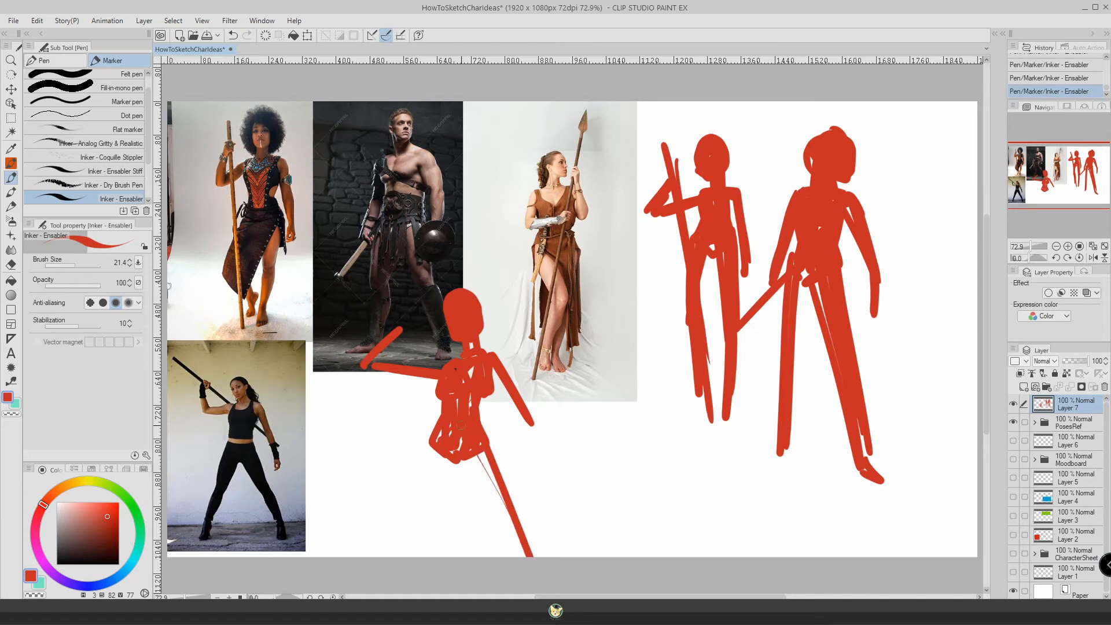
left_click_drag(469, 457, 518, 552)
left_click_drag(433, 444, 408, 566)
mouse_move(454, 461)
left_mouse_down()
mouse_move(415, 564)
mouse_move(416, 556)
left_mouse_up()
left_click_drag(435, 487, 421, 527)
left_click_drag(528, 424, 560, 501)
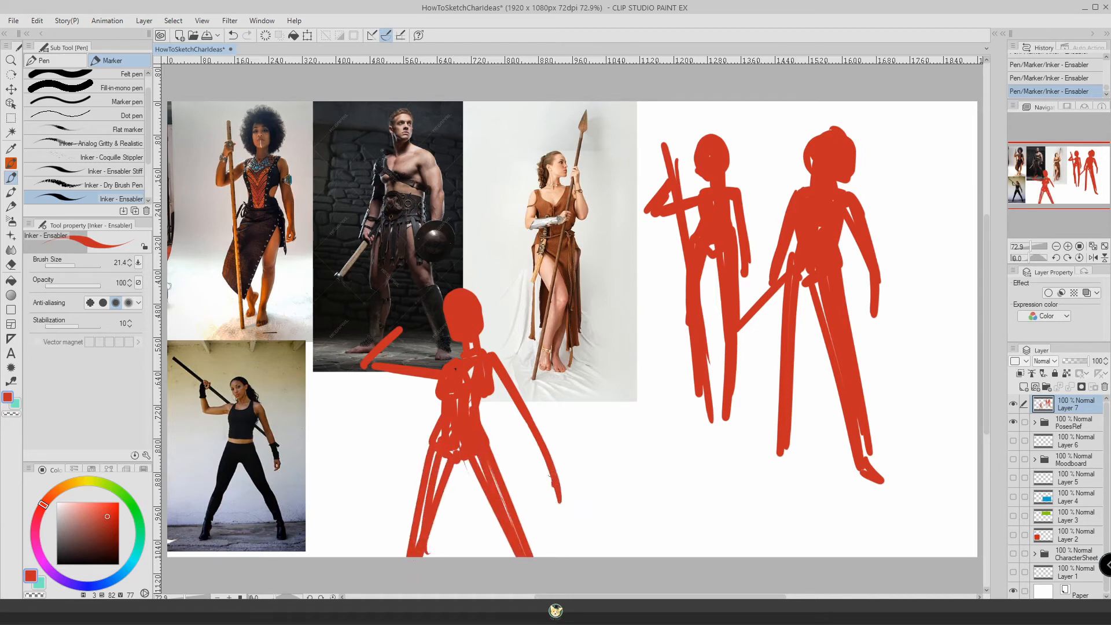
left_click_drag(364, 281, 589, 555)
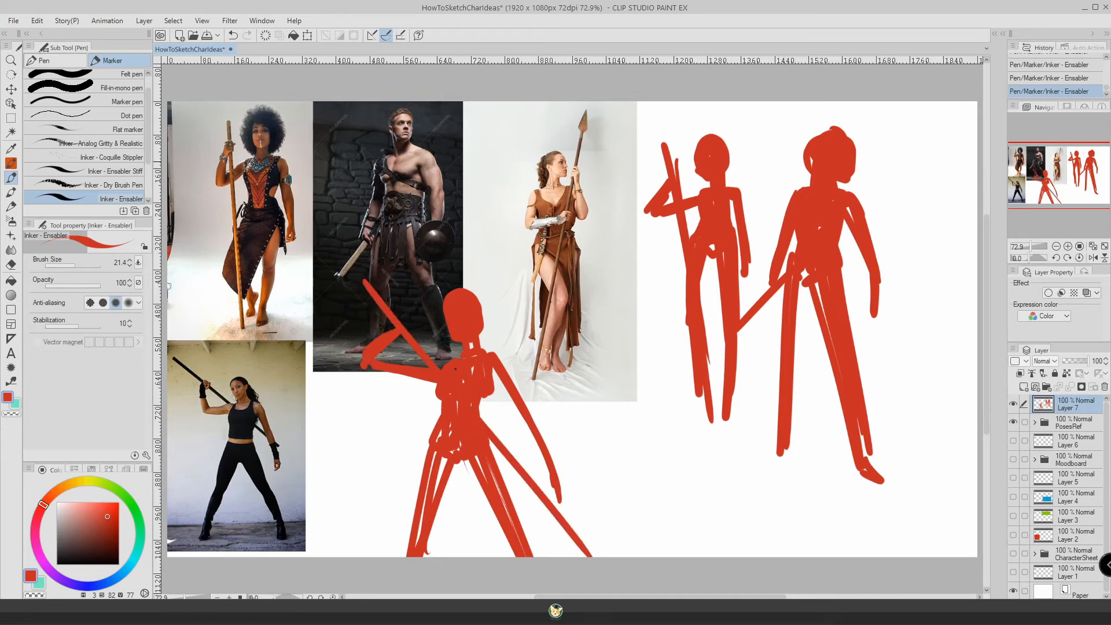
Draw a fourth red figure between the third and first ones, reaching one arm out to hold a vertical staff, and fill in its body.
mouse_move(608, 299)
left_mouse_down()
mouse_move(648, 282)
mouse_move(505, 242)
mouse_move(513, 235)
mouse_move(537, 289)
mouse_move(614, 360)
left_mouse_up()
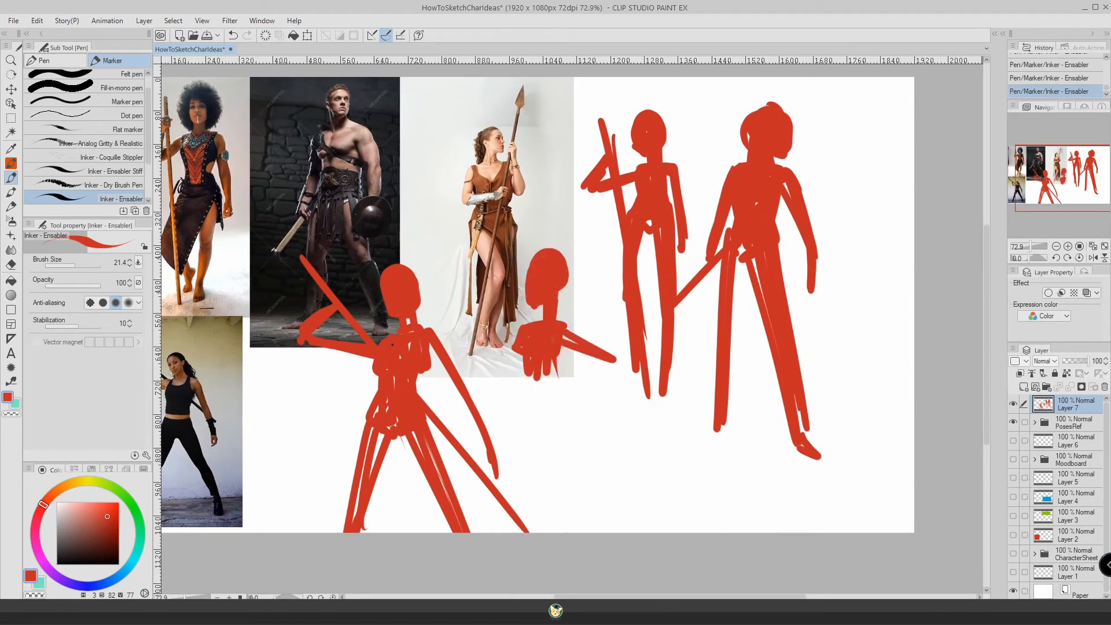
key("ctrl+z")
left_click_drag(631, 354, 629, 509)
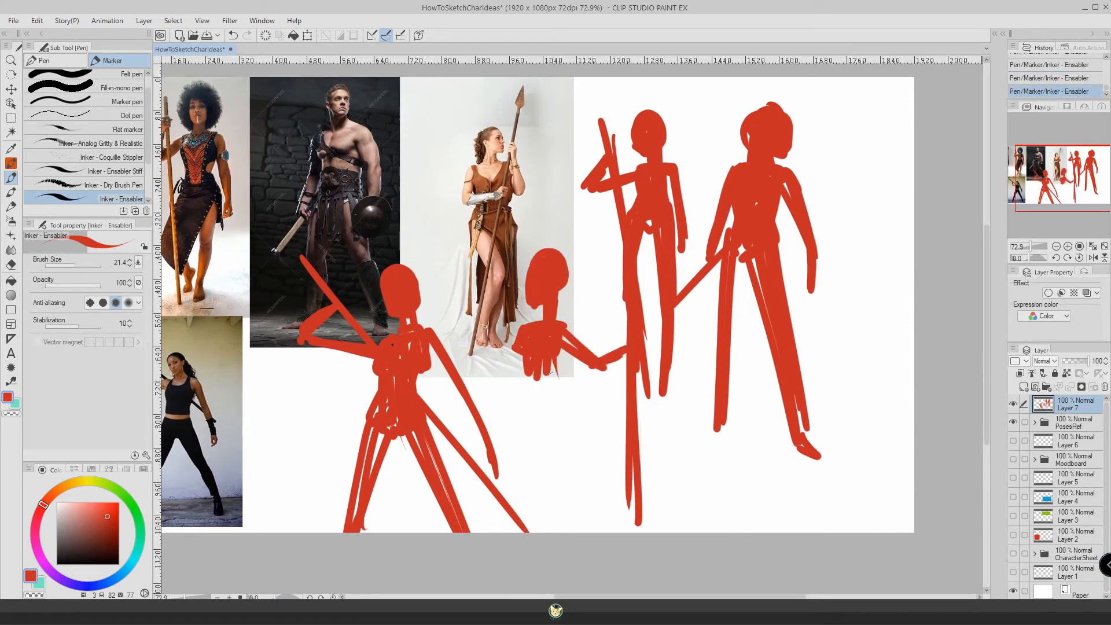
left_click_drag(527, 351, 506, 400)
left_click_drag(521, 381, 499, 402)
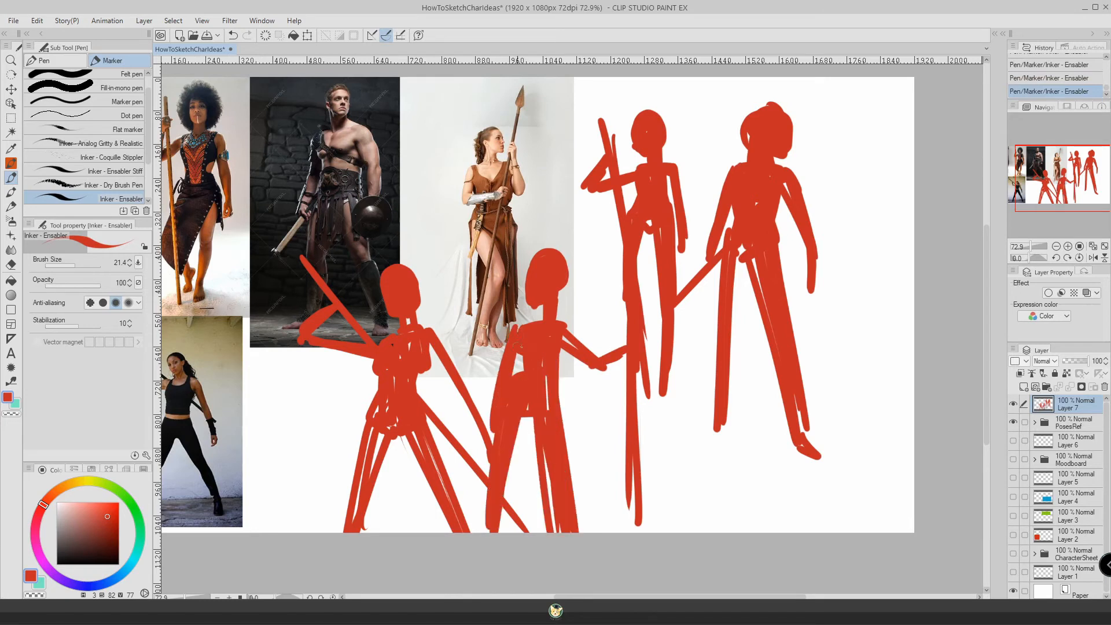
mouse_move(519, 350)
left_mouse_down()
mouse_move(519, 374)
mouse_move(559, 392)
left_mouse_up()
mouse_move(558, 296)
left_mouse_down()
mouse_move(523, 271)
mouse_move(543, 256)
mouse_move(559, 308)
mouse_move(534, 260)
mouse_move(542, 331)
mouse_move(570, 327)
mouse_move(538, 328)
mouse_move(585, 362)
mouse_move(620, 362)
mouse_move(587, 366)
left_mouse_up()
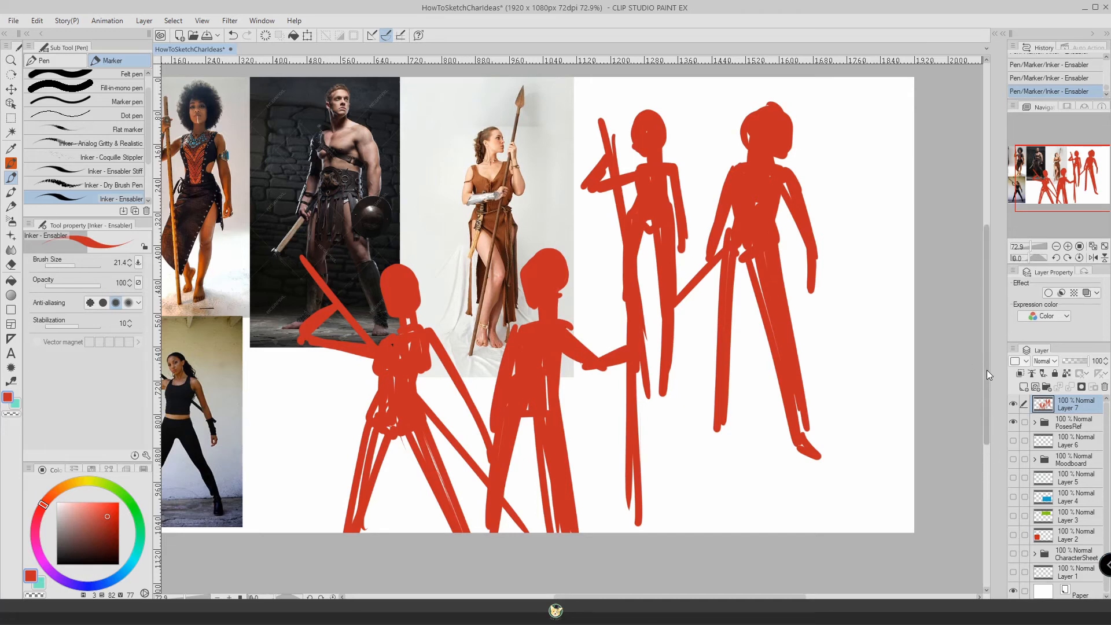
Hide the pose reference photos and copy the red figure holding the vertical staff onto its own layer using a polyline selection.
left_click(1013, 422)
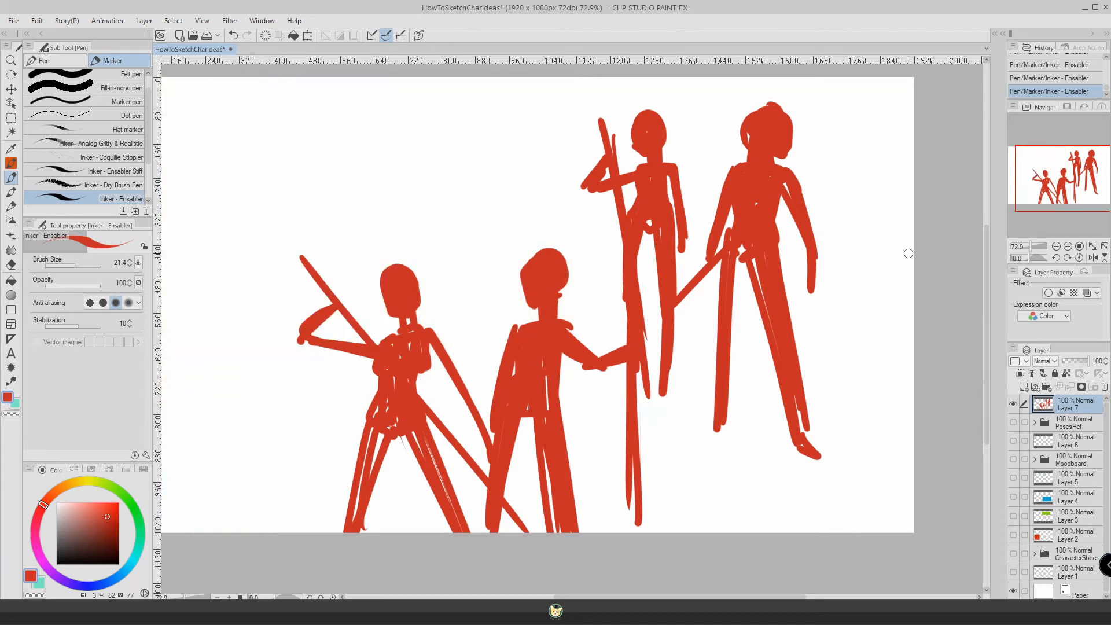
left_click(13, 119)
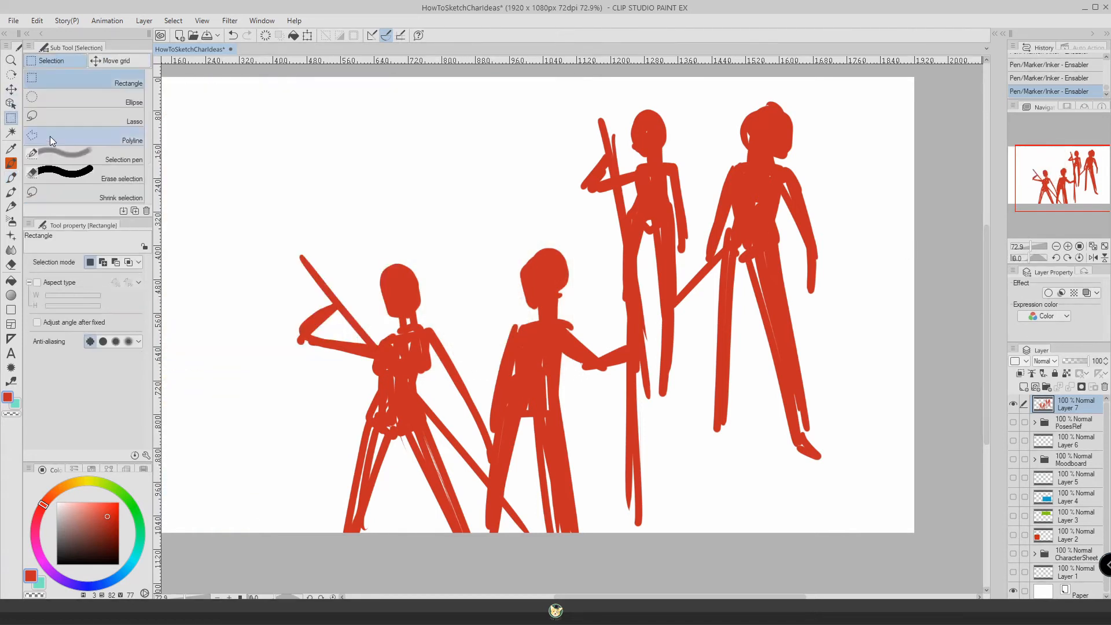
left_click(87, 136)
left_click(559, 192)
left_click(593, 313)
left_click(641, 346)
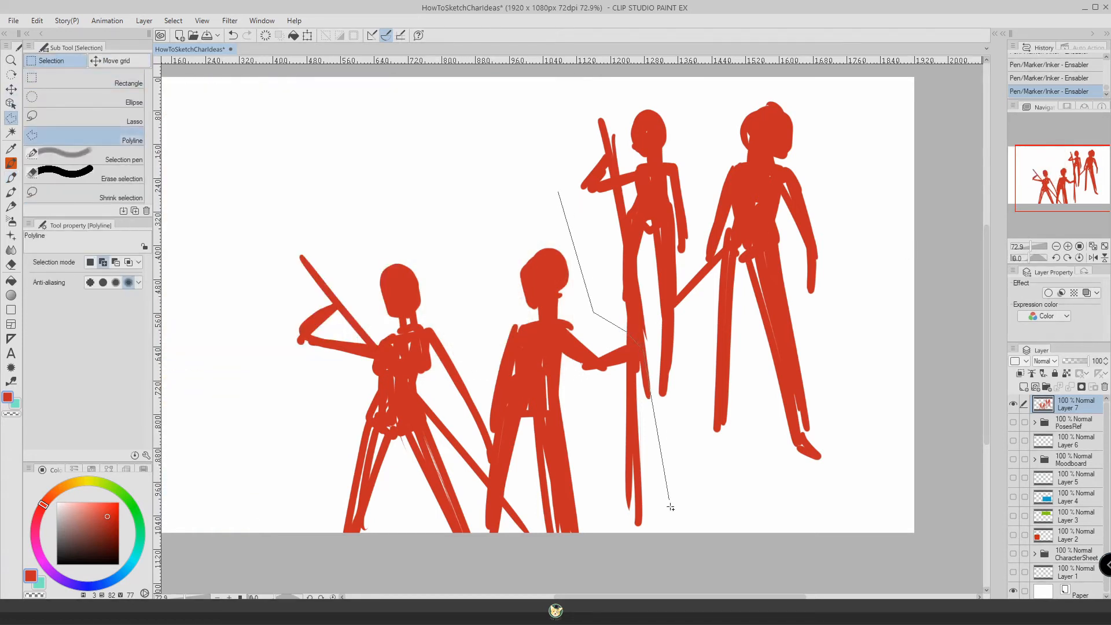
left_click(673, 537)
left_click(487, 561)
left_click(476, 518)
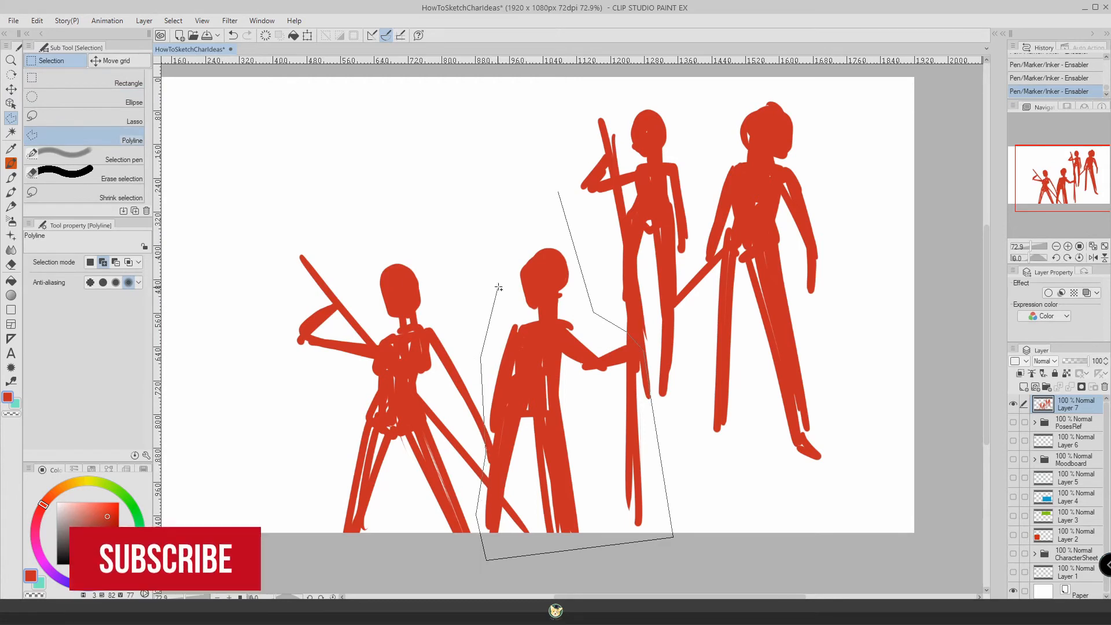
left_click(496, 235)
left_click(558, 189)
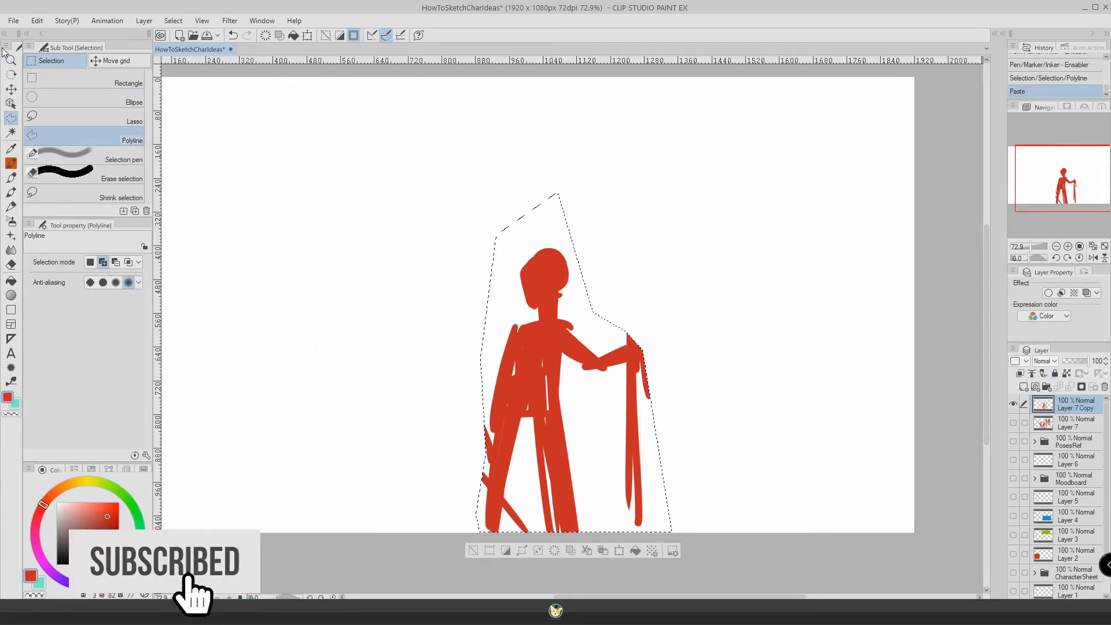
Move the copied figure up and to the left on the canvas and lower its layer opacity to 29%.
left_click(13, 90)
left_click_drag(411, 249, 299, 128)
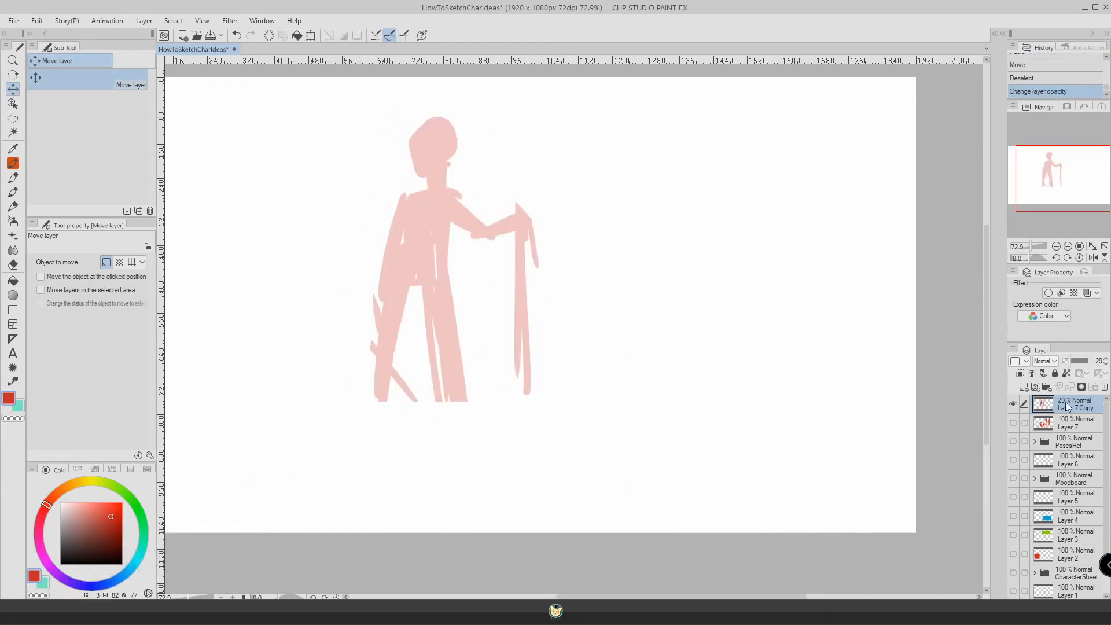
On a new layer, sketch the head with face guidelines over the faded figure using a blue Rough pencil.
left_click(13, 207)
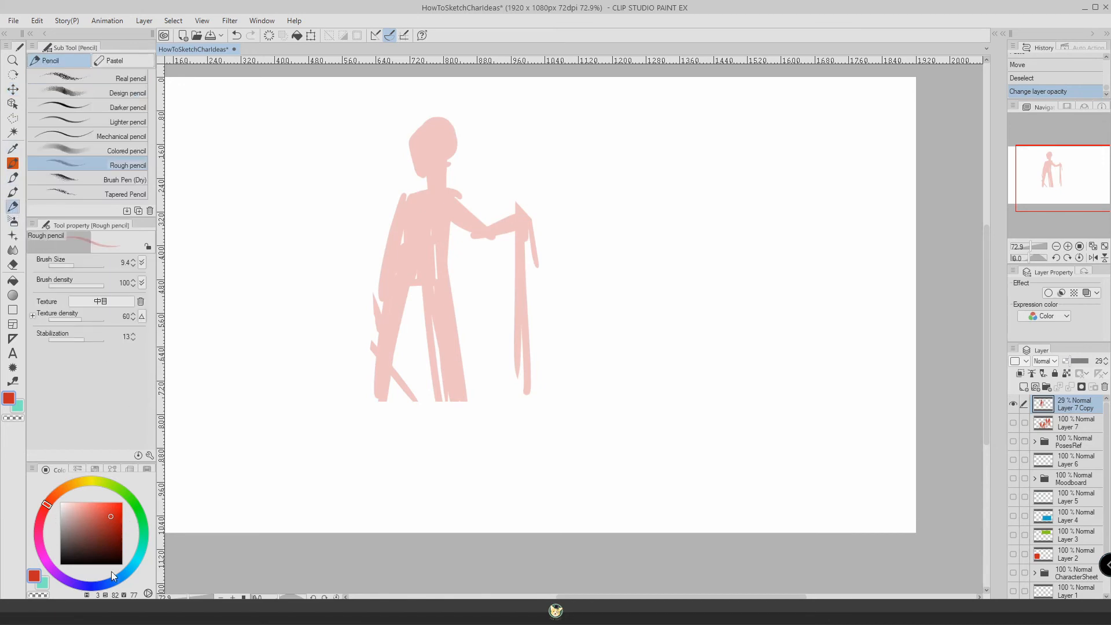
left_click(130, 570)
left_click(114, 517)
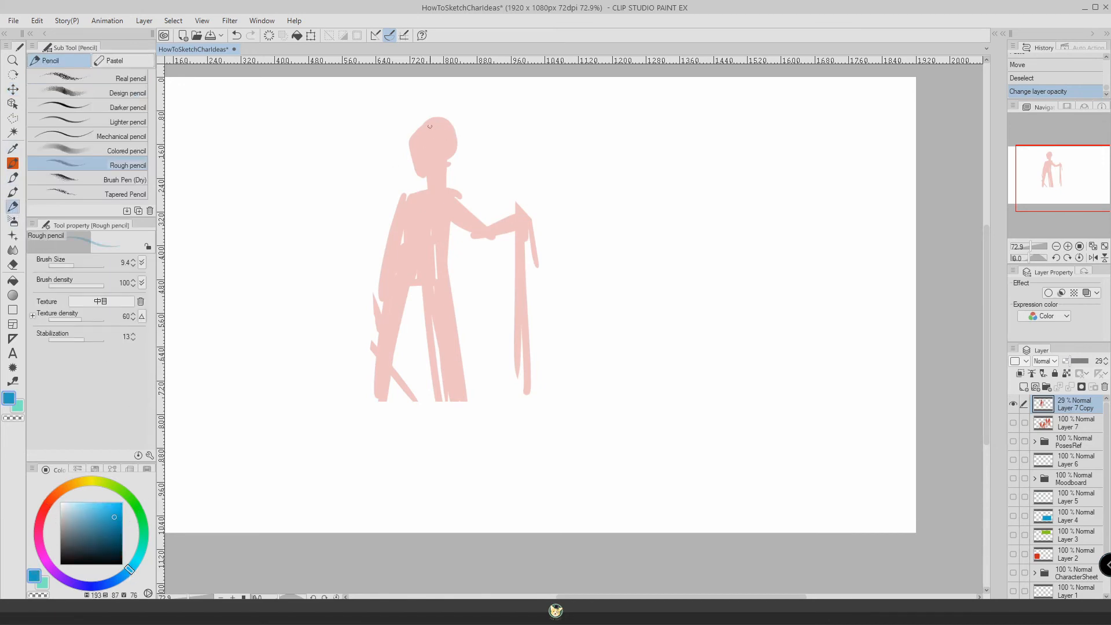
left_click(1024, 387)
mouse_move(431, 124)
left_mouse_down()
mouse_move(412, 144)
mouse_move(450, 140)
mouse_move(423, 168)
left_mouse_up()
left_click_drag(446, 144, 413, 151)
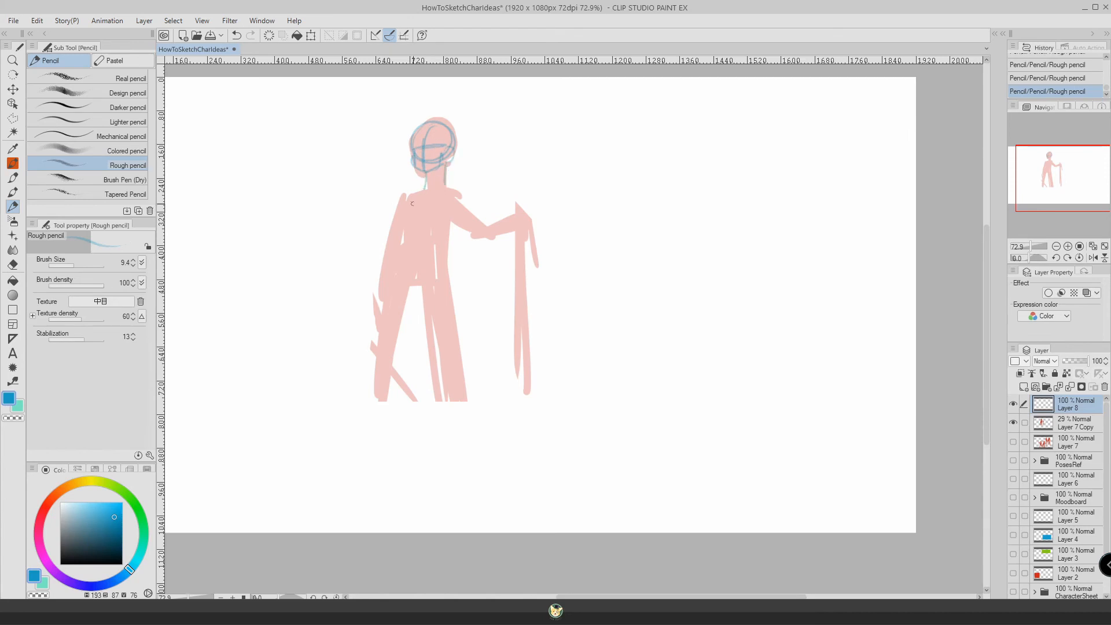
Outline the shoulders, the outstretched arm with its hand on the staff, and both legs over the faded figure.
left_click_drag(421, 193, 392, 205)
left_click_drag(397, 202, 388, 230)
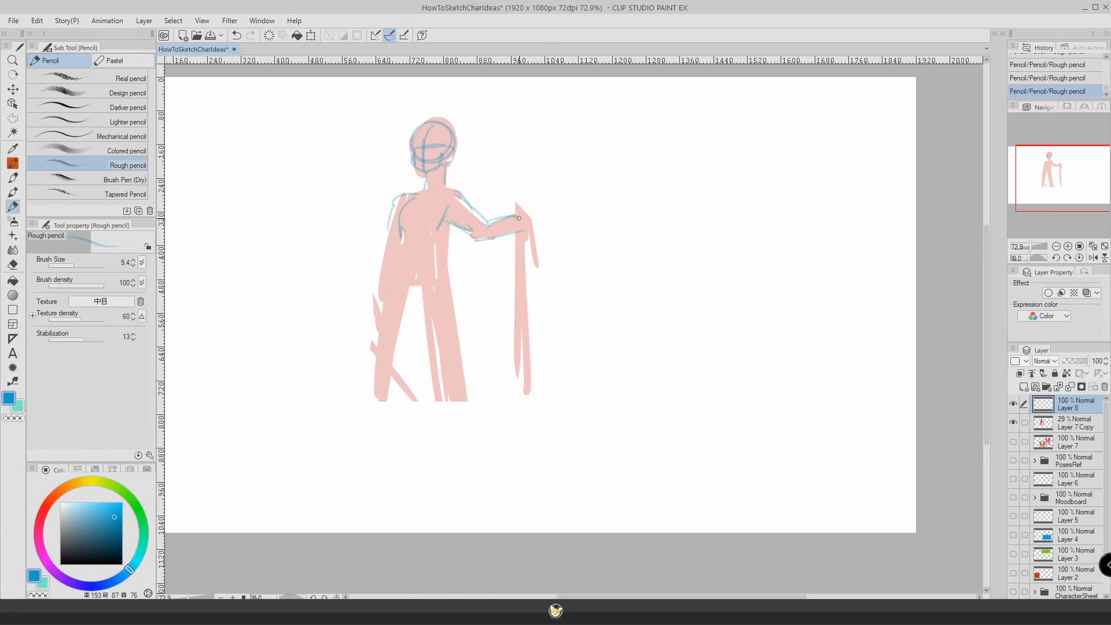
mouse_move(518, 218)
left_mouse_down()
mouse_move(485, 224)
mouse_move(524, 218)
left_mouse_up()
left_click_drag(440, 261, 458, 380)
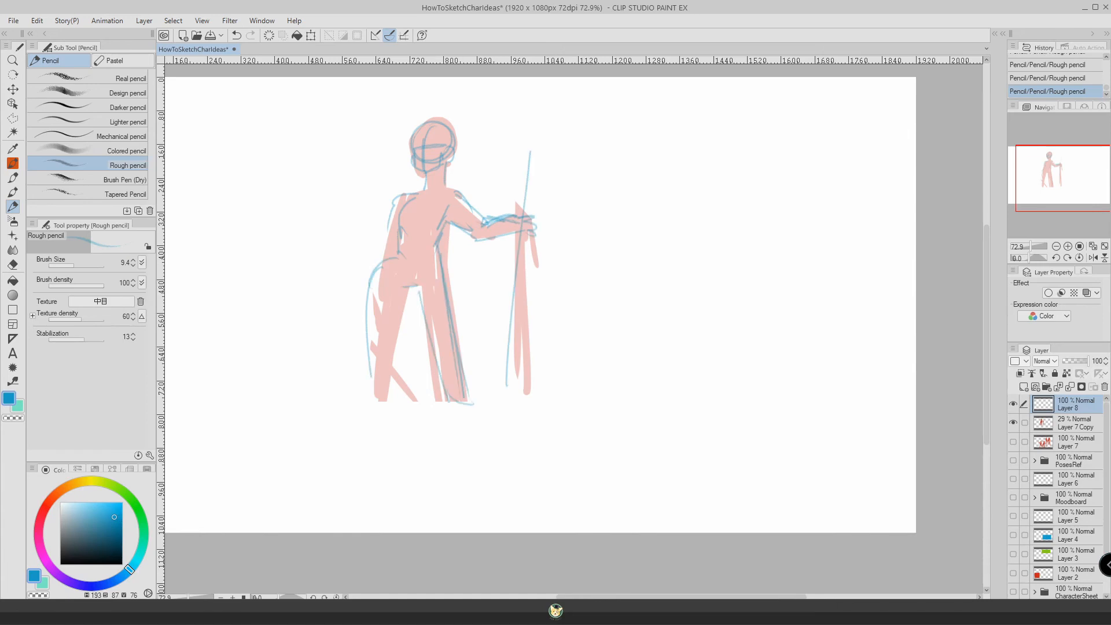
left_click_drag(402, 296, 388, 404)
left_click_drag(399, 302, 390, 400)
left_click_drag(371, 288, 378, 406)
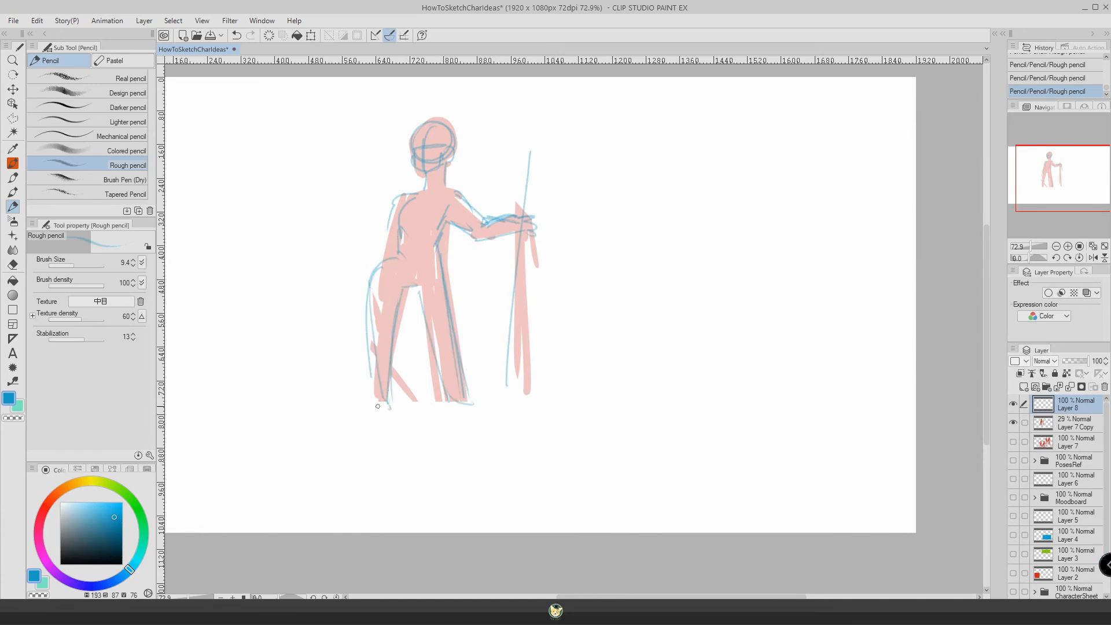
Sketch the other arm hanging by the torso, add the waistline across the hips, and reinforce the head outline.
left_click_drag(405, 207, 396, 258)
left_click_drag(389, 213, 385, 258)
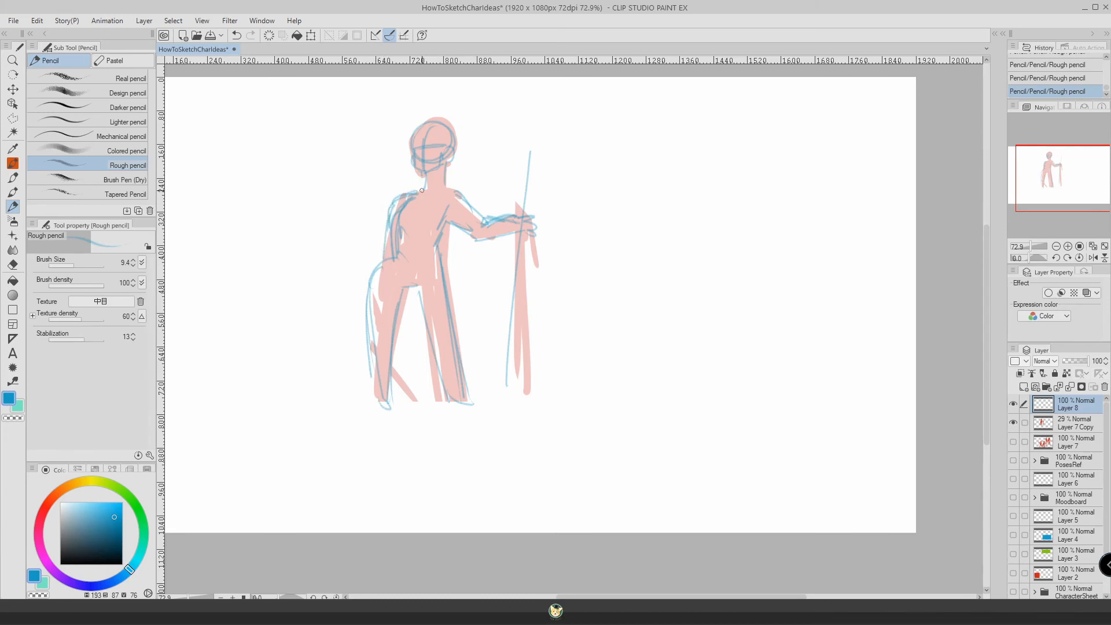
mouse_move(454, 184)
left_mouse_down()
mouse_move(438, 276)
mouse_move(396, 340)
mouse_move(393, 388)
left_mouse_up()
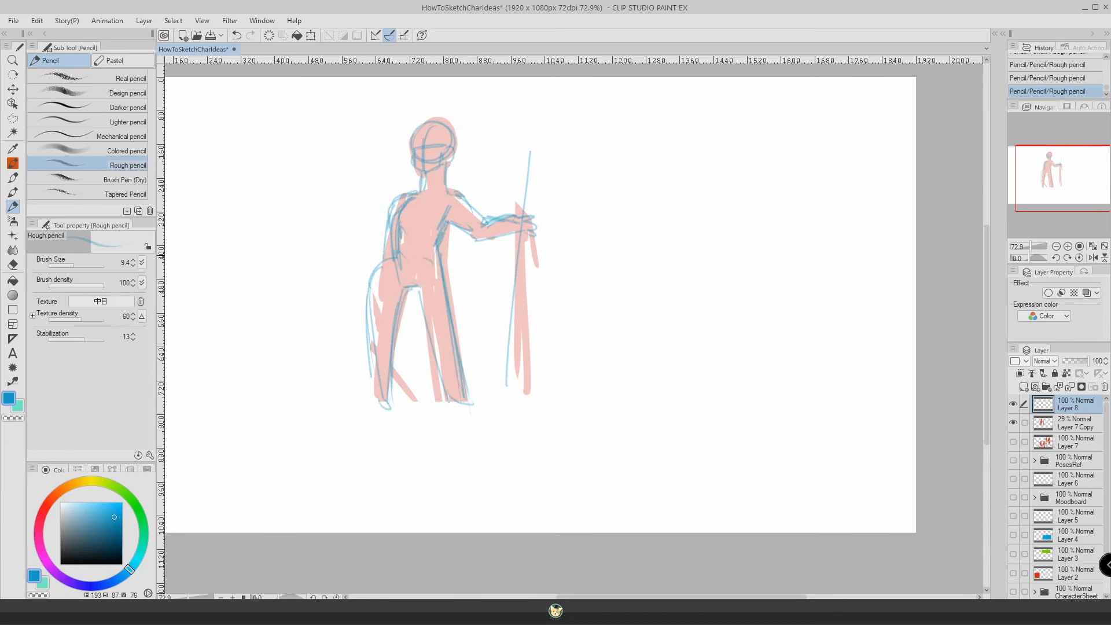
left_click_drag(424, 257, 372, 269)
left_click_drag(391, 199, 385, 244)
left_click_drag(433, 75, 399, 103)
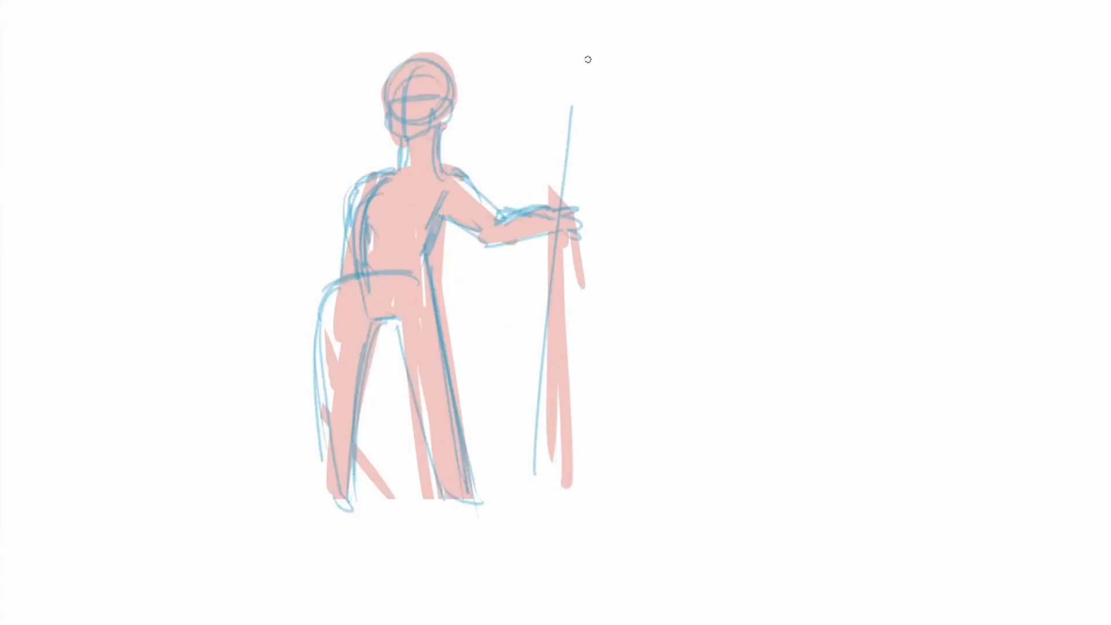
Turn the staff into a spear by lengthening the shaft and drawing a pointed, barbed spearhead at its upper end.
left_click_drag(588, 59, 532, 493)
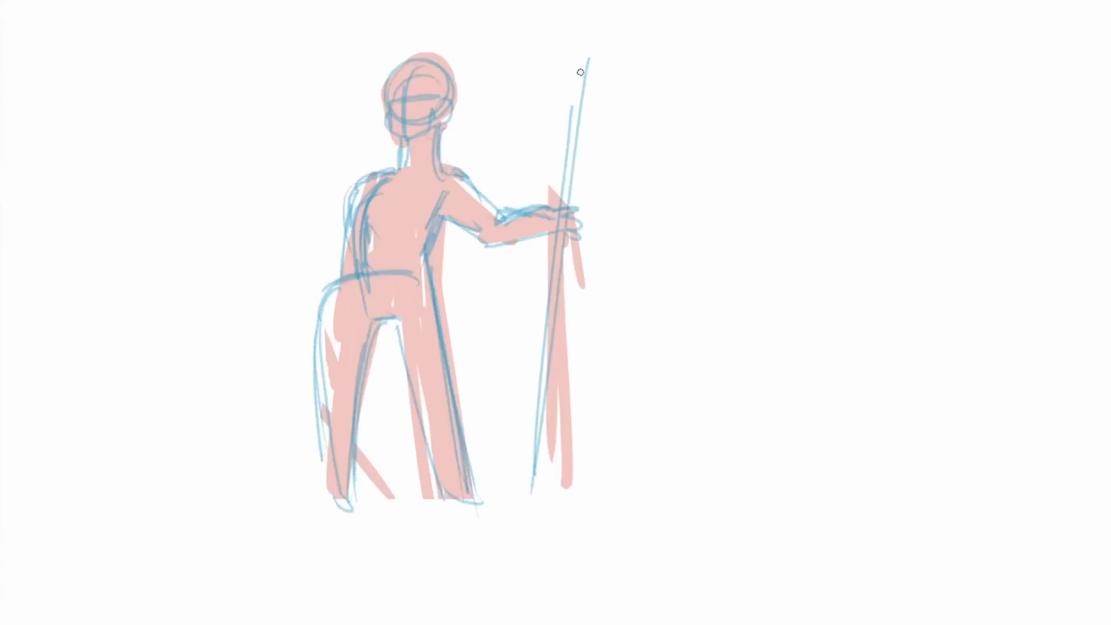
mouse_move(584, 70)
left_mouse_down()
mouse_move(602, 118)
mouse_move(590, 14)
mouse_move(548, 110)
mouse_move(577, 87)
left_mouse_up()
mouse_move(590, 22)
left_mouse_down()
mouse_move(597, 118)
mouse_move(558, 94)
mouse_move(582, 58)
mouse_move(574, 159)
left_mouse_up()
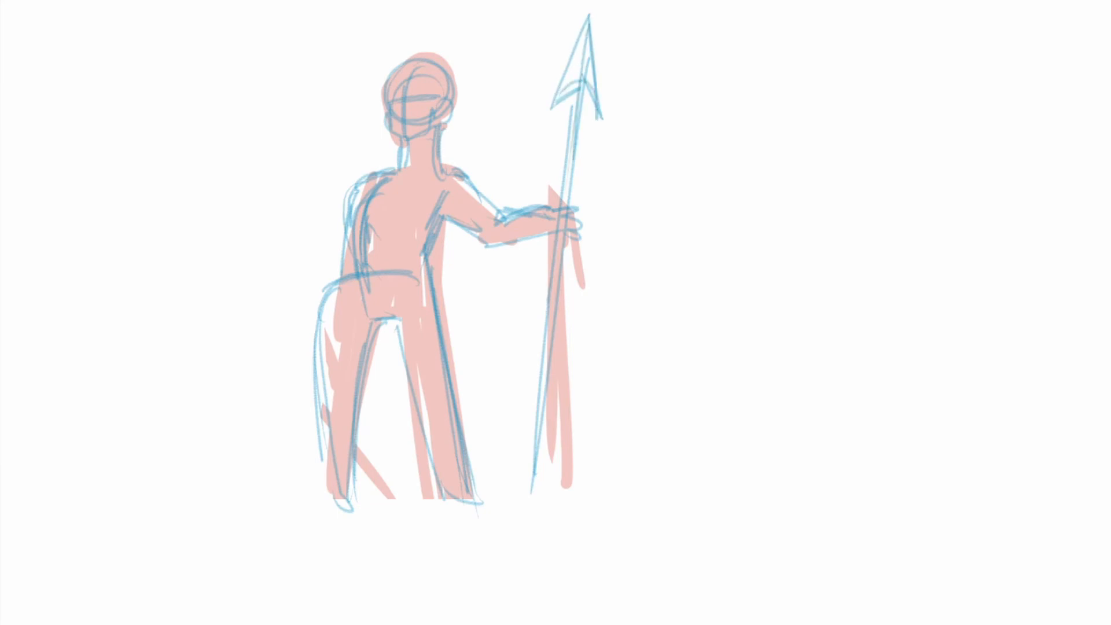
left_click_drag(549, 302, 530, 488)
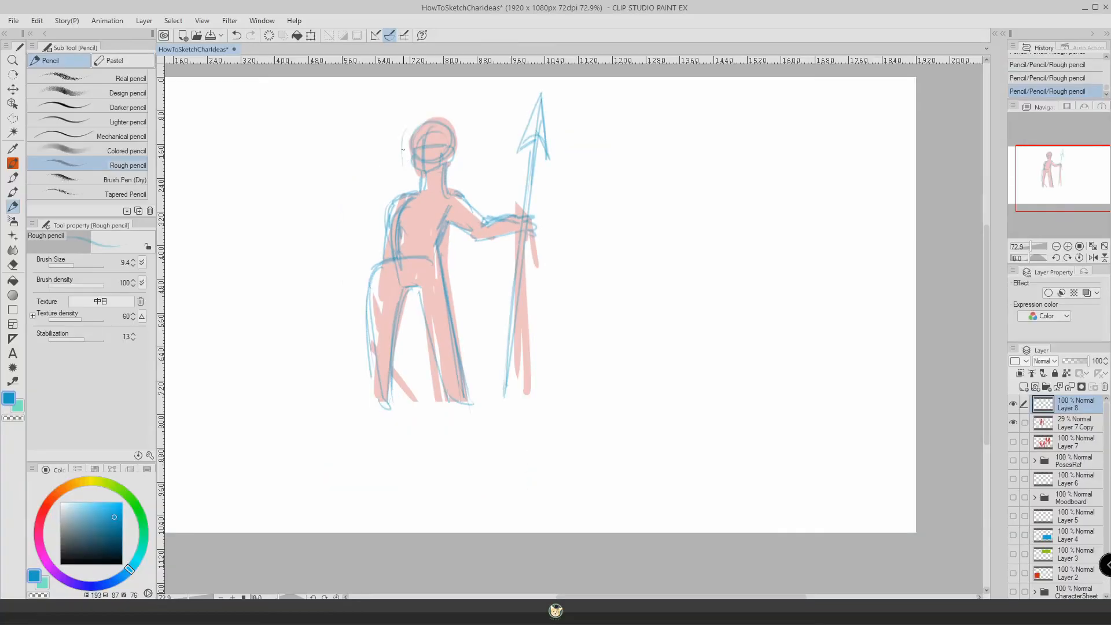
Undo the first hair stroke and draw long hair strands falling down both sides of the head.
key("ctrl+z")
left_click_drag(404, 162, 402, 178)
left_click_drag(445, 132, 444, 196)
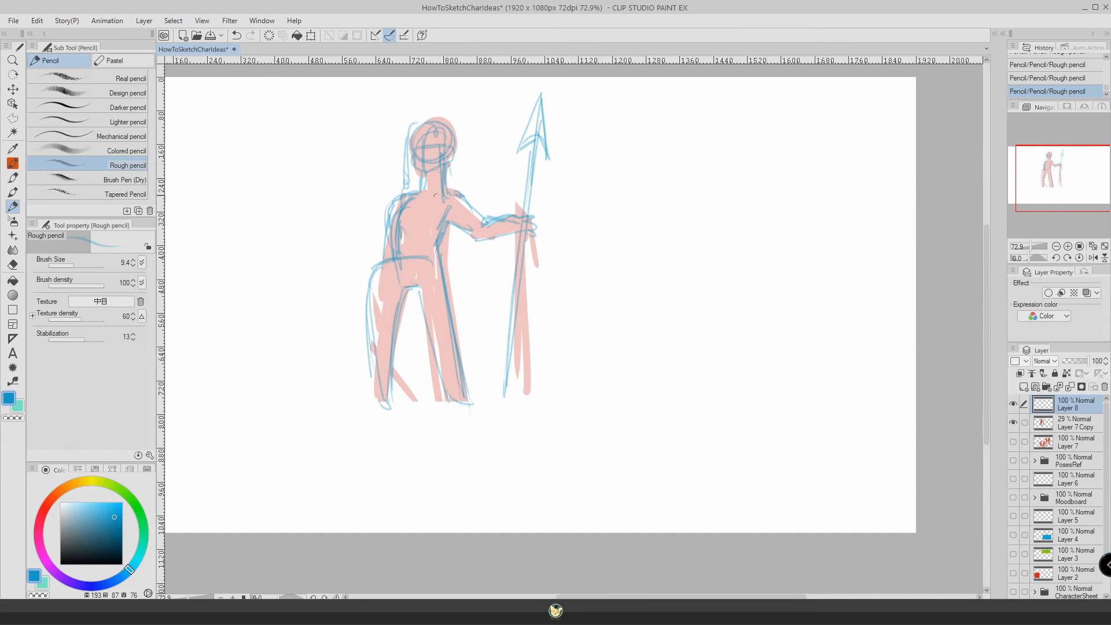
Sketch the warrior's outfit with a chest piece, shoulder guards, a curved hip garment and wrapping bands around the legs.
left_click_drag(445, 208, 415, 213)
left_click_drag(408, 213, 405, 246)
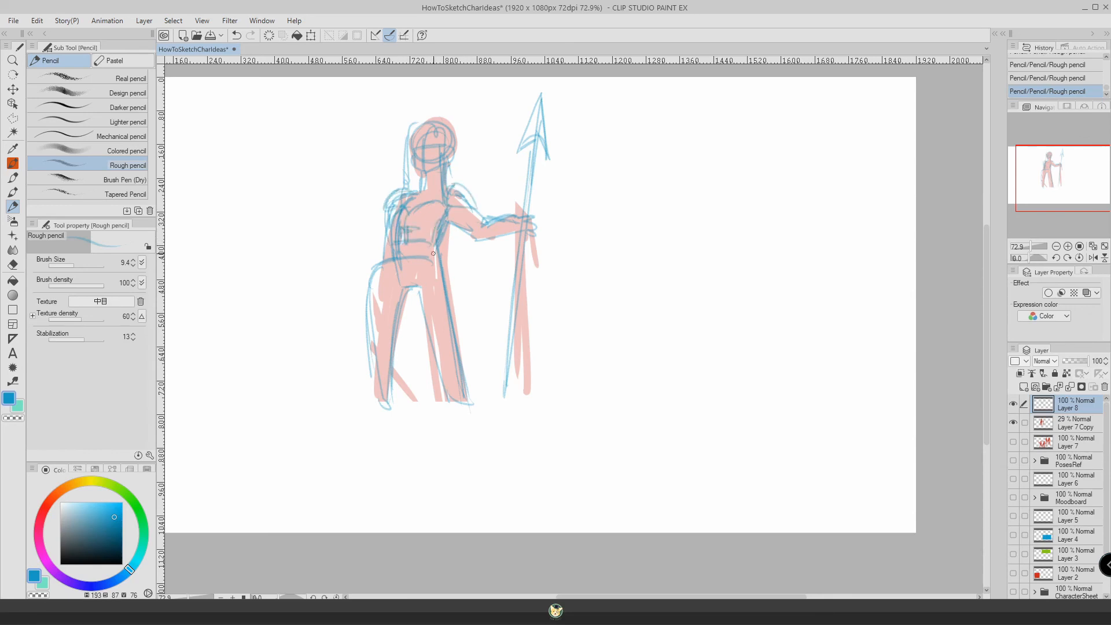
mouse_move(422, 258)
left_mouse_down()
mouse_move(383, 264)
mouse_move(437, 252)
mouse_move(459, 376)
left_mouse_up()
left_click_drag(418, 284, 427, 326)
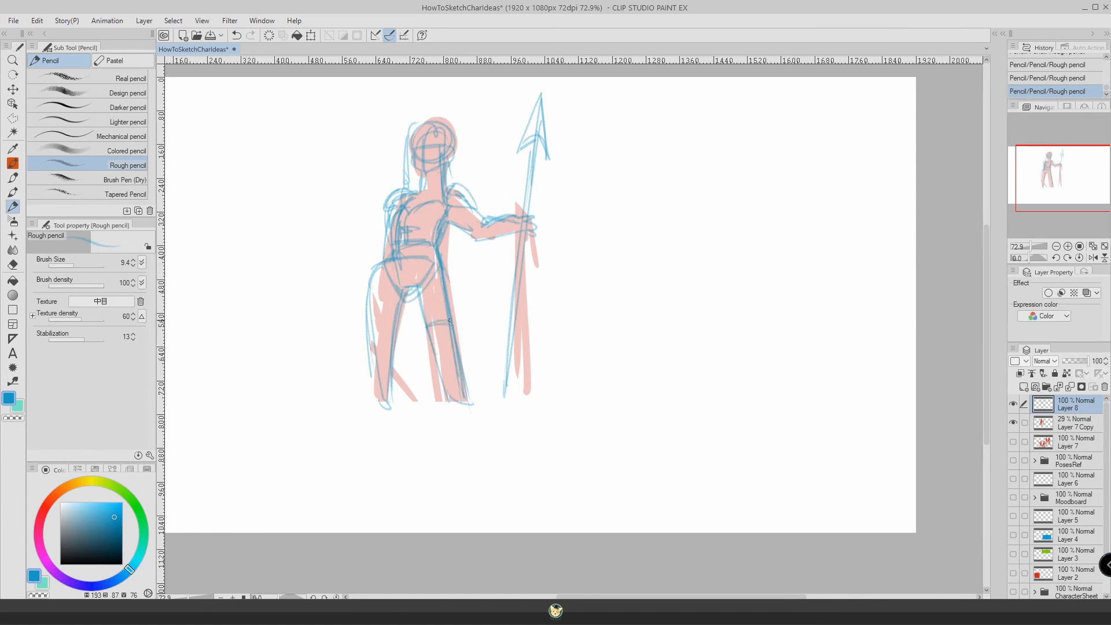
Move the blue warrior sketch to the right of the faded red figure so both stand side by side.
left_click(13, 89)
mouse_move(365, 206)
left_mouse_down()
mouse_move(377, 181)
mouse_move(562, 178)
left_mouse_up()
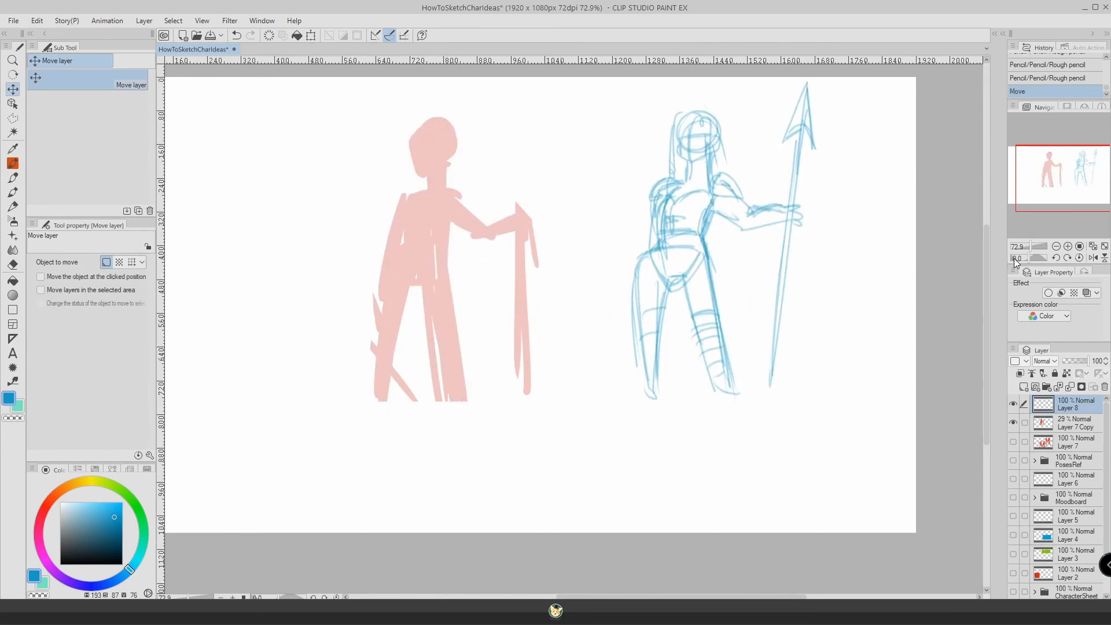